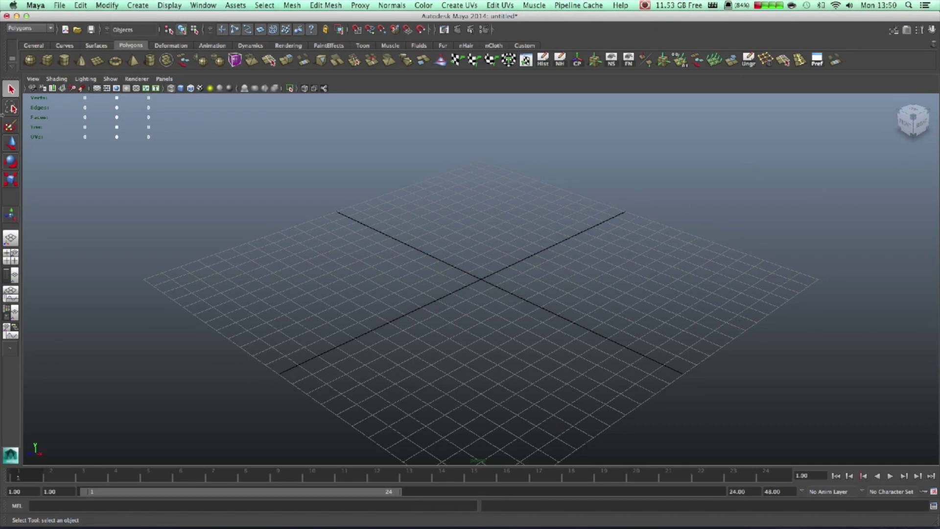
- Create a new project named Maines_01 with the default folder locations
{"action": "left_click", "coordinate": [58, 5]}
{"action": "left_click", "coordinate": [78, 205]}
{"action": "left_click", "coordinate": [440, 188]}
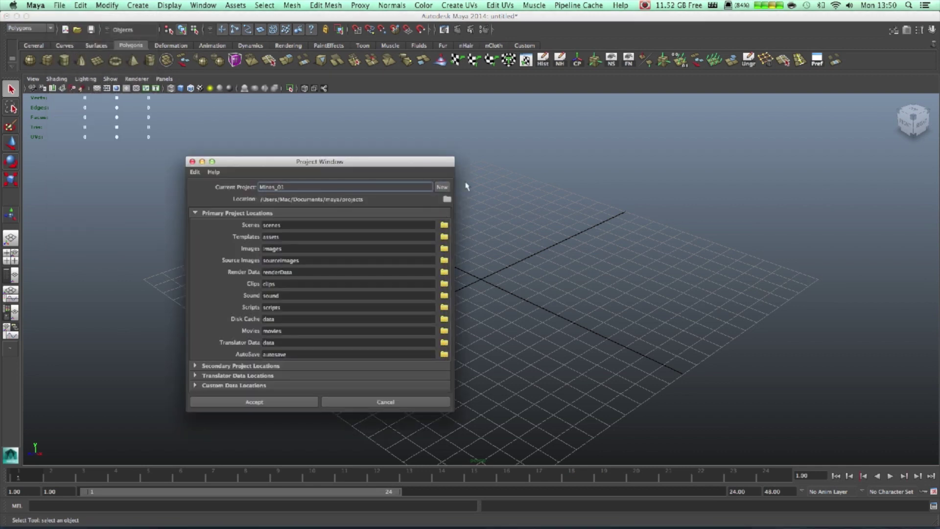
{"action": "left_click_drag", "start_coordinate": [75, 175], "coordinate": [35, 179]}
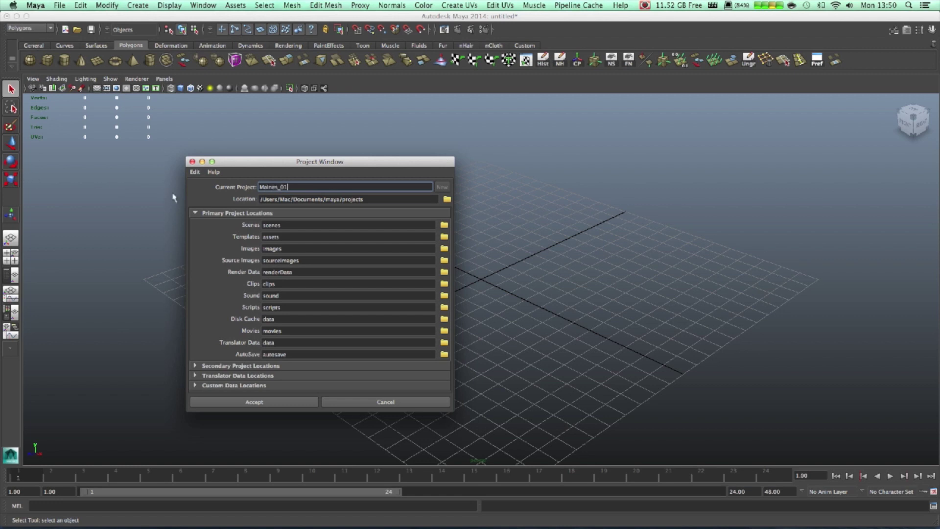
{"action": "left_click", "coordinate": [276, 403]}
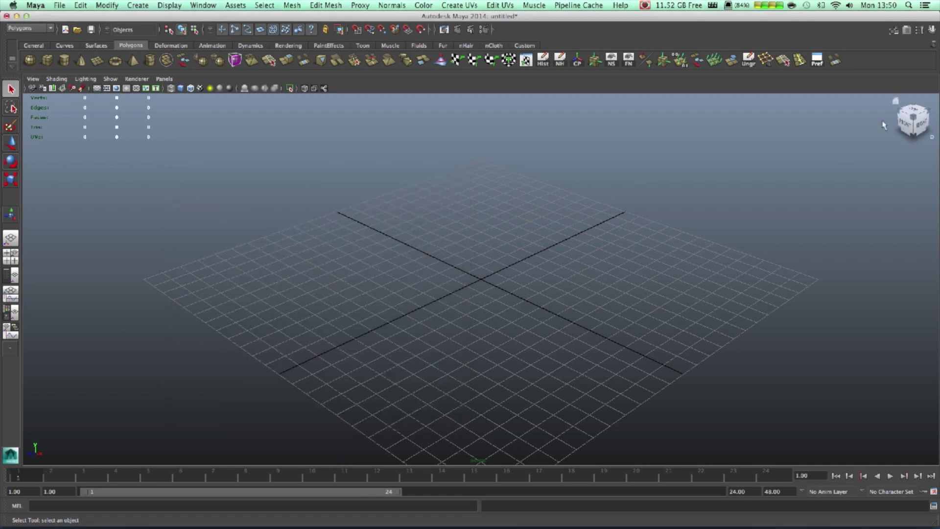
- Set the linear working units to meter in the general settings preferences and save them
{"action": "left_click", "coordinate": [816, 59]}
{"action": "left_click", "coordinate": [532, 244]}
{"action": "left_click", "coordinate": [531, 237]}
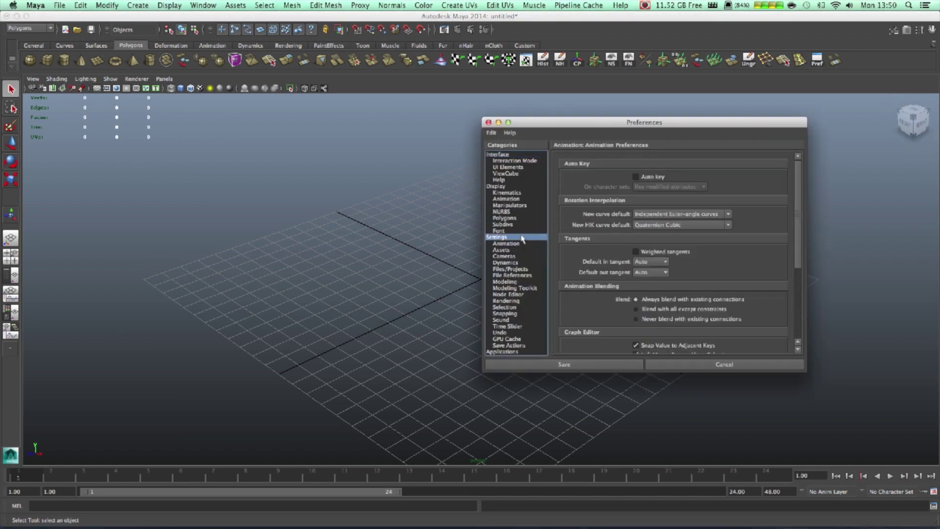
{"action": "left_click", "coordinate": [653, 206]}
{"action": "left_click", "coordinate": [641, 227]}
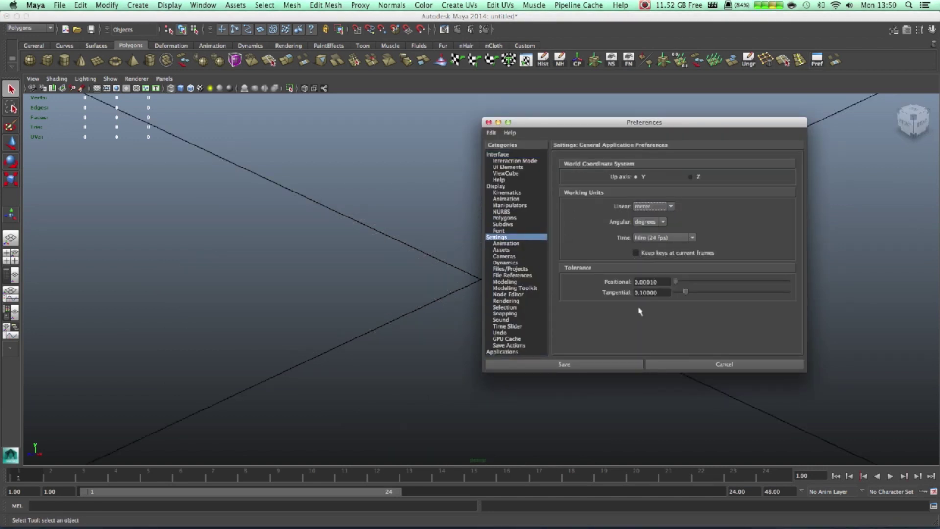
{"action": "left_click", "coordinate": [205, 6]}
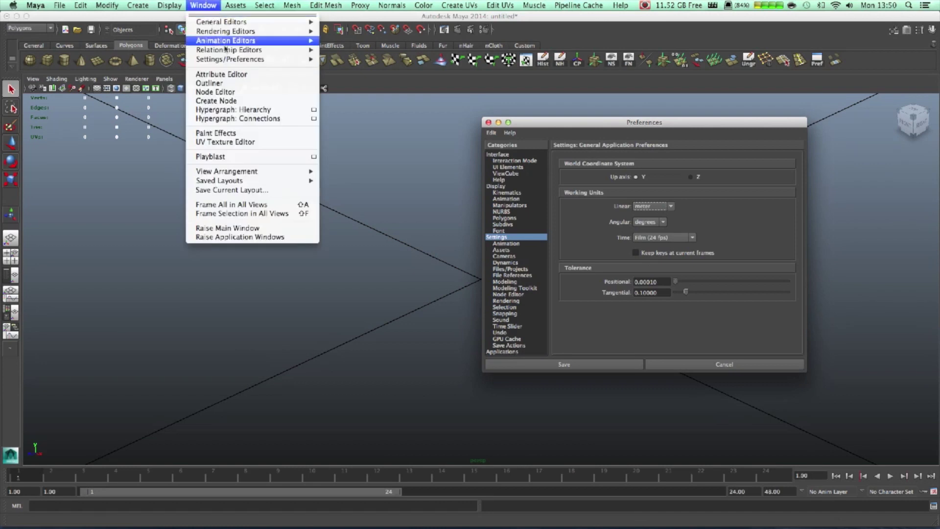
{"action": "mouse_move", "coordinate": [241, 61]}
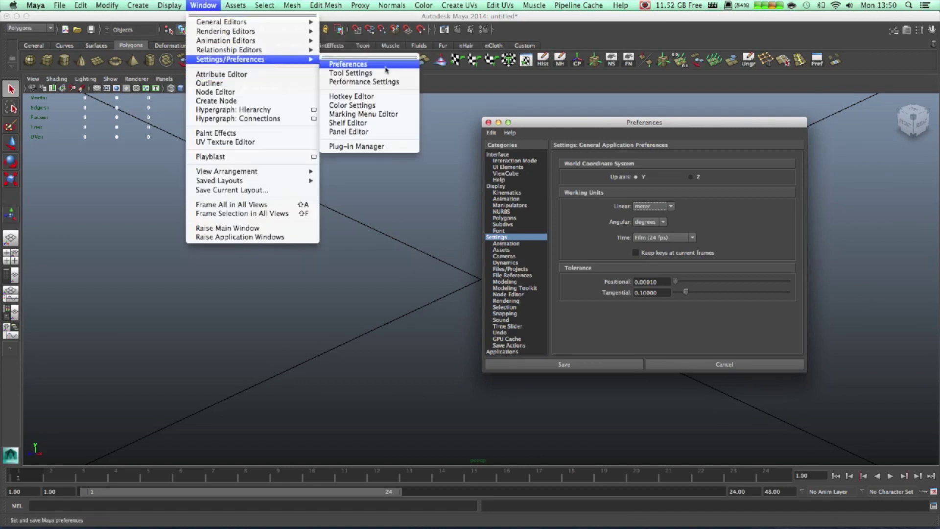
{"action": "left_click", "coordinate": [511, 242]}
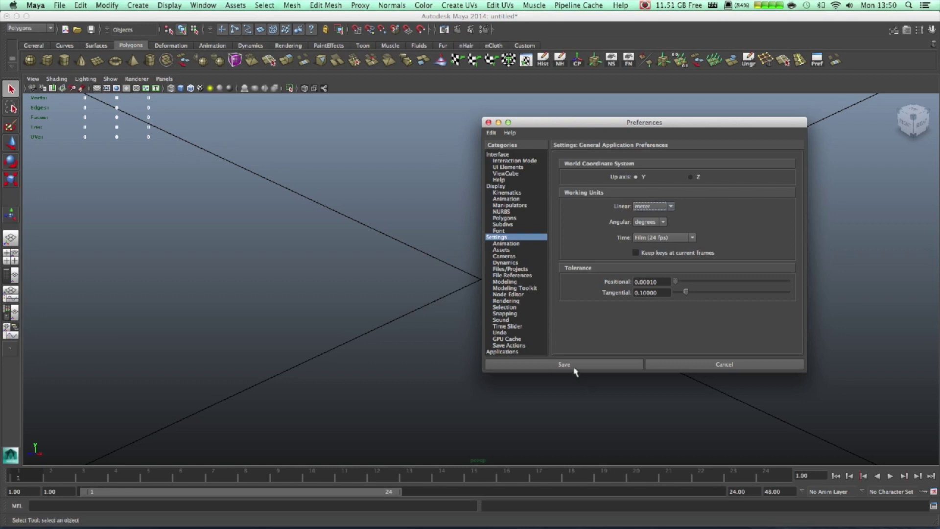
{"action": "left_click", "coordinate": [572, 365]}
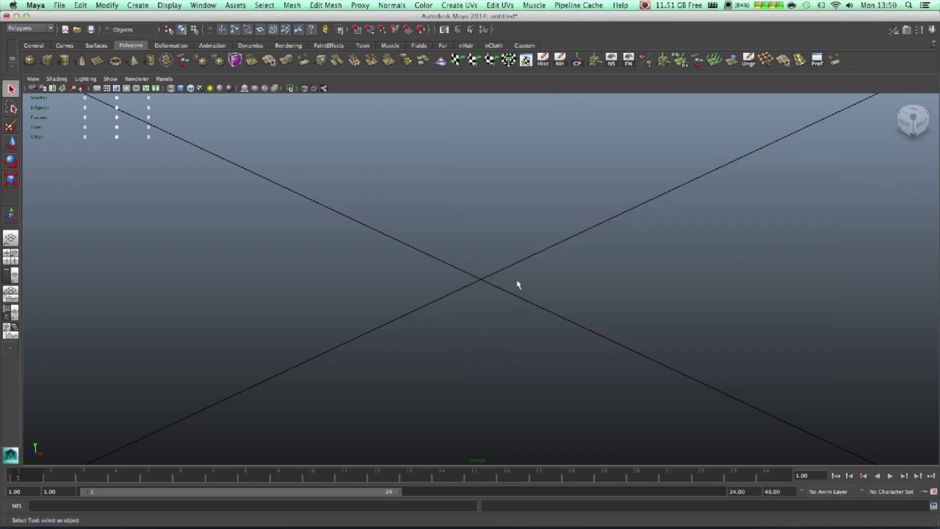
- Save the scene as Mines_01 in the project's scenes folder, using the Maya Binary file type
{"action": "scroll", "coordinate": [525, 281], "scroll_direction": "down", "scroll_amount": 5}
{"action": "middle_click_drag", "start_coordinate": [529, 261], "coordinate": [503, 295], "text": "alt"}
{"action": "scroll", "coordinate": [503, 299], "scroll_direction": "down", "scroll_amount": 5}
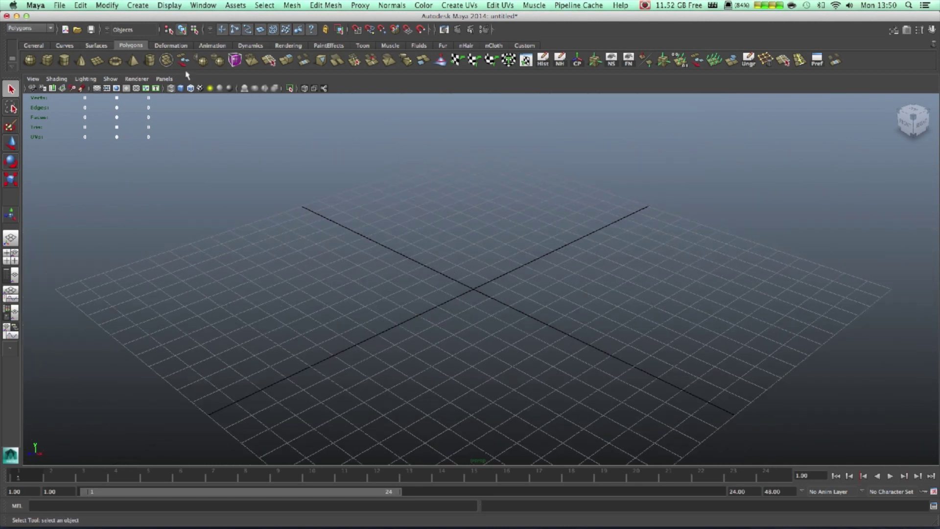
{"action": "left_click", "coordinate": [90, 29]}
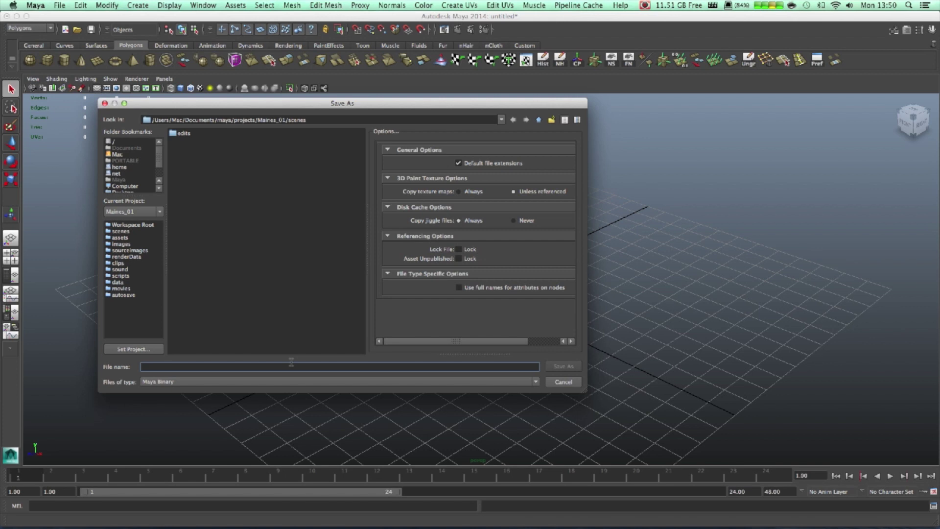
{"action": "type", "text": "Mines_01"}
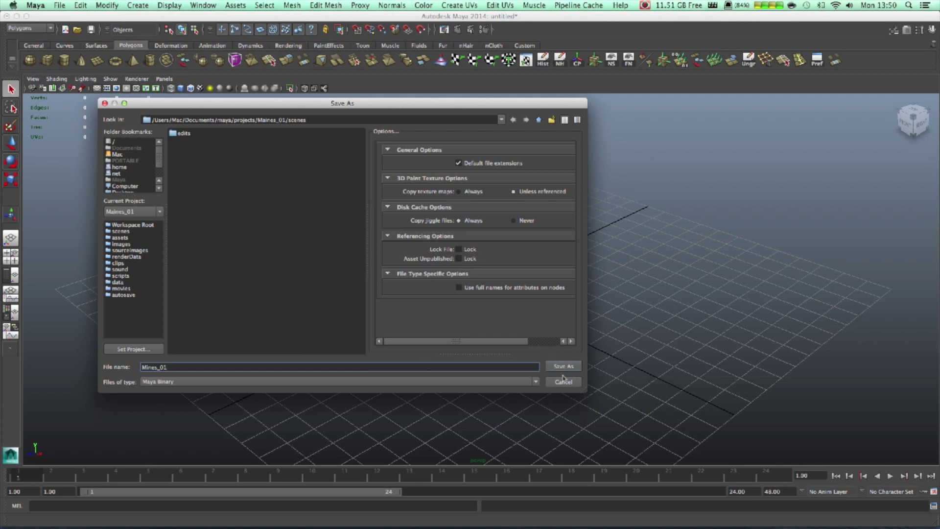
{"action": "left_click", "coordinate": [563, 367]}
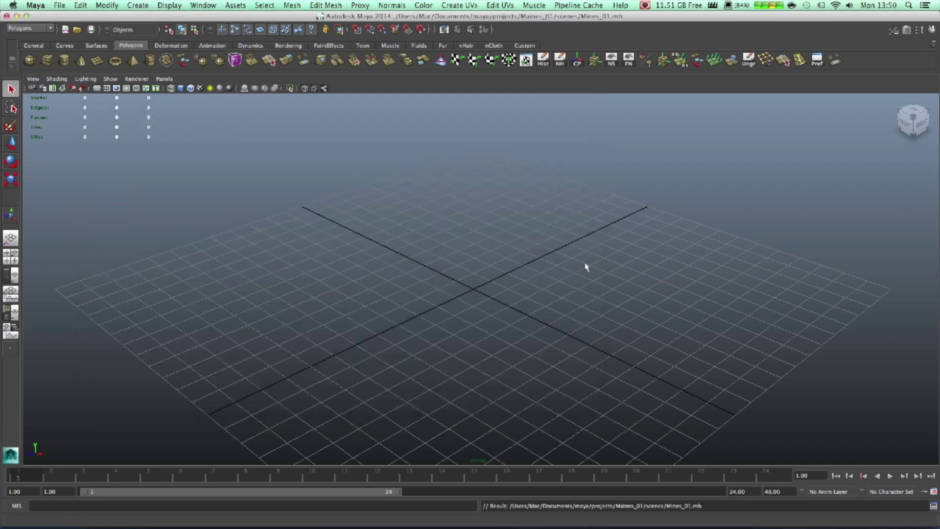
- Create a polygon cube at the grid centre and scale it up uniformly until it extends beyond the grid
{"action": "left_click_drag", "start_coordinate": [493, 205], "coordinate": [196, 230], "text": "alt"}
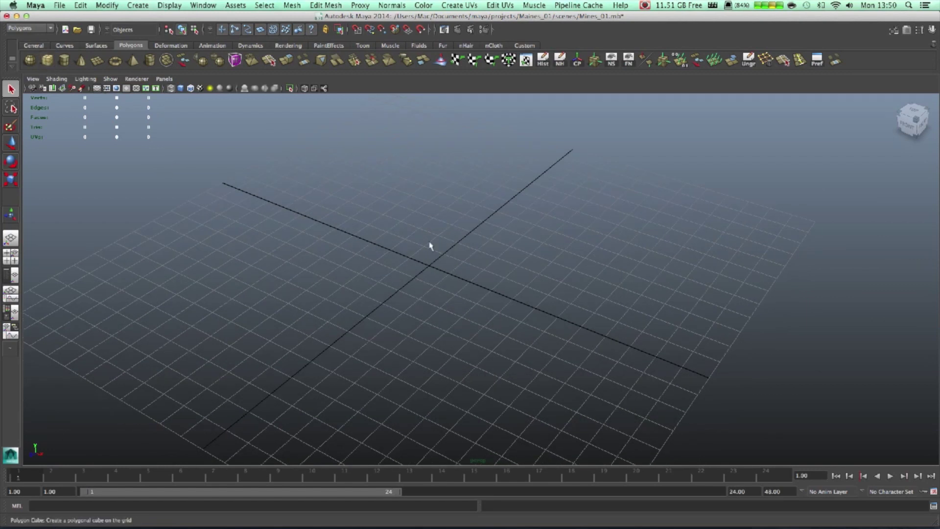
{"action": "right_click_drag", "start_coordinate": [551, 330], "coordinate": [527, 318], "text": "alt"}
{"action": "key", "text": "w"}
{"action": "key", "text": "e"}
{"action": "key", "text": "r"}
{"action": "left_click_drag", "start_coordinate": [452, 272], "coordinate": [700, 277]}
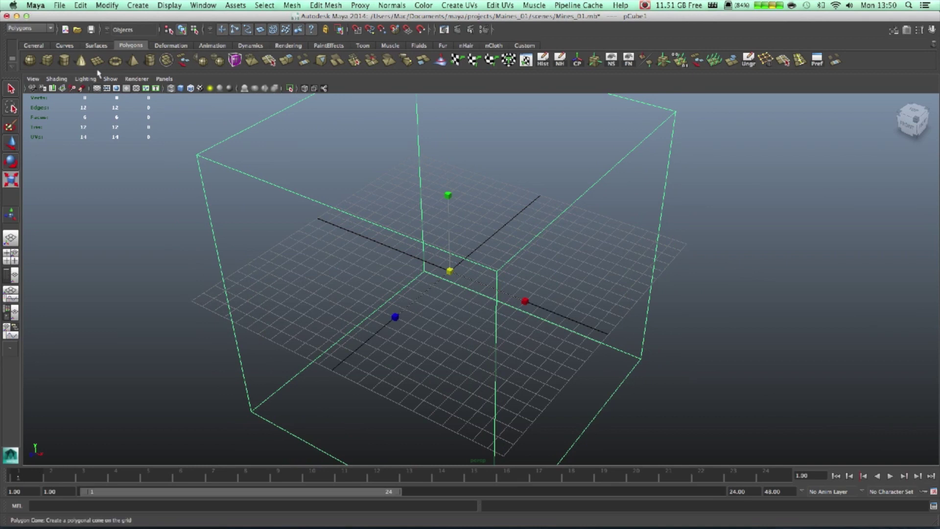
- Flatten the cube vertically into a thin square floor slab and show it shaded with the grid hidden
{"action": "left_click", "coordinate": [230, 91]}
{"action": "left_click_drag", "start_coordinate": [447, 194], "coordinate": [465, 268]}
{"action": "middle_click_drag", "start_coordinate": [556, 291], "coordinate": [593, 318], "text": "alt"}
{"action": "left_click_drag", "start_coordinate": [593, 318], "coordinate": [587, 366], "text": "alt"}
{"action": "left_click", "coordinate": [96, 89]}
{"action": "left_click_drag", "start_coordinate": [558, 333], "coordinate": [590, 306], "text": "alt"}
{"action": "left_click_drag", "start_coordinate": [642, 323], "coordinate": [437, 378], "text": "alt"}
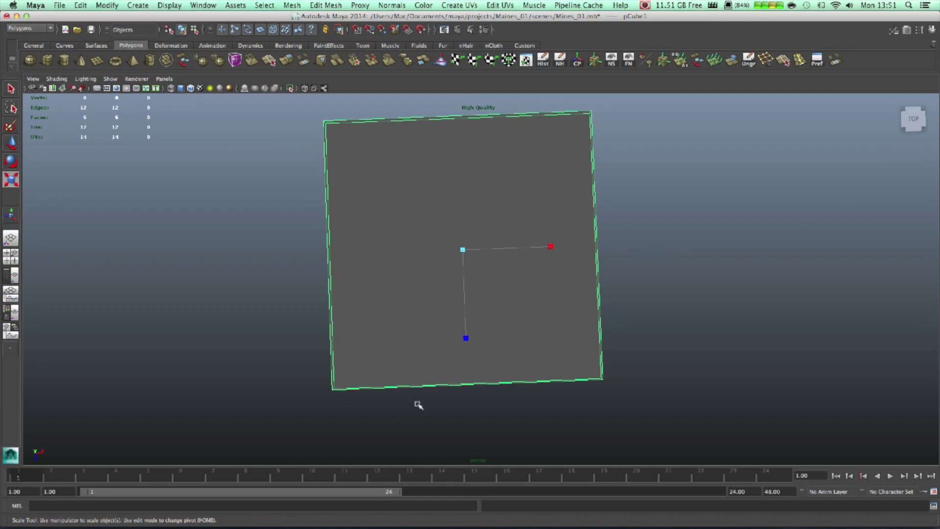
{"action": "left_click_drag", "start_coordinate": [445, 272], "coordinate": [540, 251], "text": "alt"}
{"action": "mouse_move", "coordinate": [471, 289]}
{"action": "left_mouse_down", "text": "alt"}
{"action": "mouse_move", "coordinate": [554, 300]}
{"action": "mouse_move", "coordinate": [565, 291]}
{"action": "mouse_move", "coordinate": [462, 304]}
{"action": "mouse_move", "coordinate": [488, 291]}
{"action": "left_mouse_up", "text": "alt"}
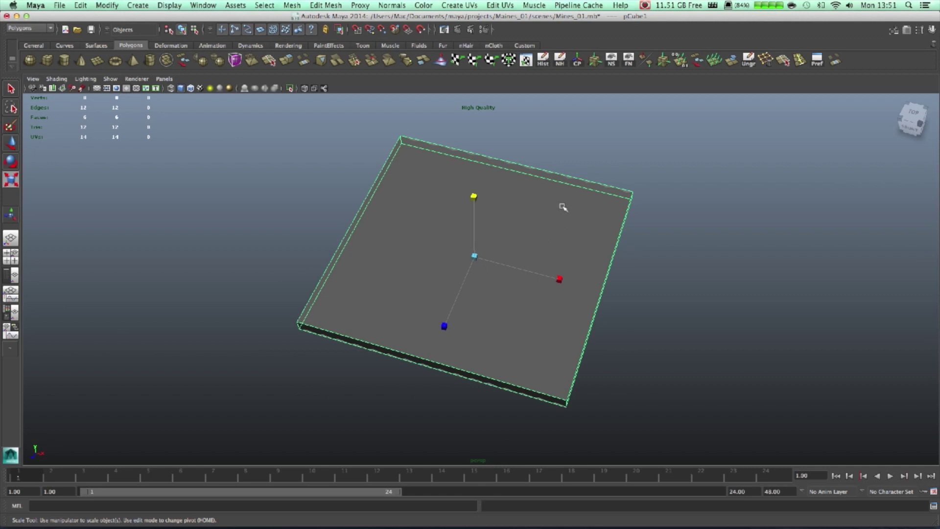
{"action": "left_click_drag", "start_coordinate": [510, 295], "coordinate": [562, 247], "text": "alt"}
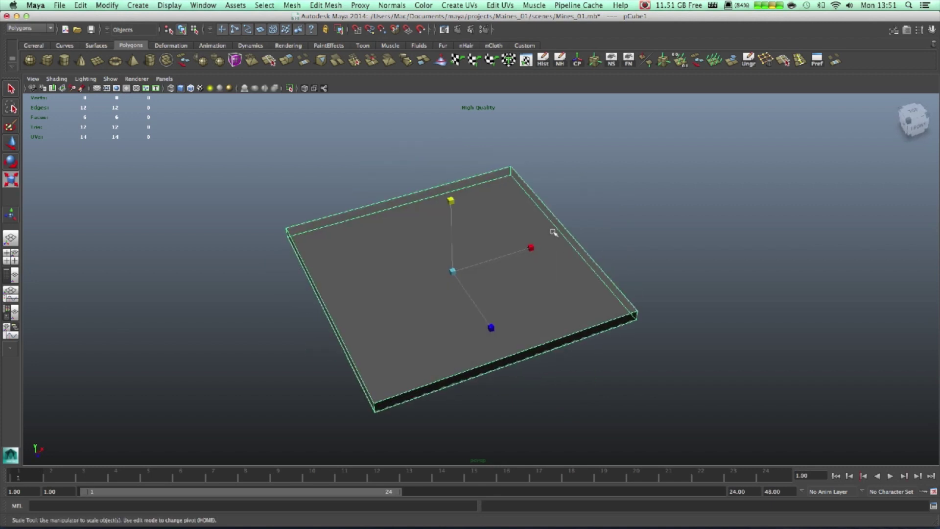
- Duplicate the floor slab, reshape the copy into a thin upright wall and move it to one edge of the floor
{"action": "key", "text": "ctrl+d"}
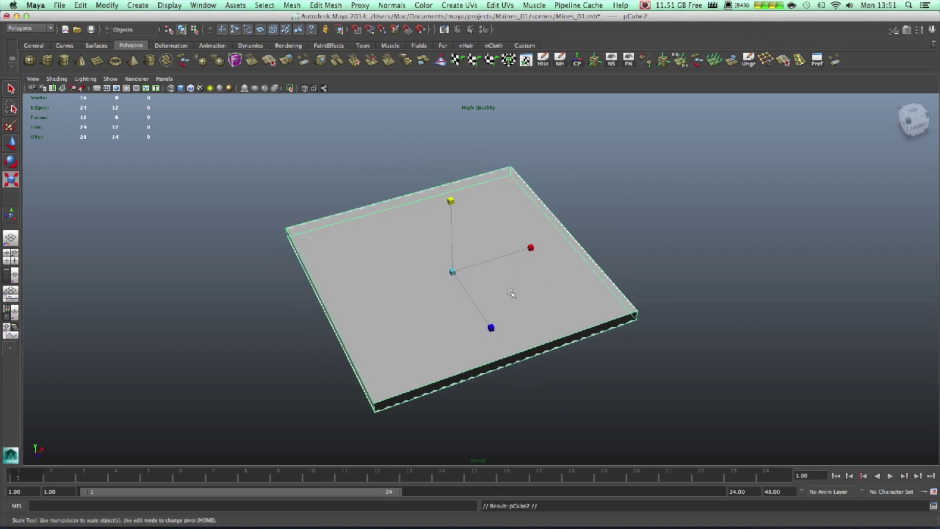
{"action": "left_click_drag", "start_coordinate": [512, 293], "coordinate": [598, 300], "text": "alt"}
{"action": "left_click_drag", "start_coordinate": [537, 300], "coordinate": [503, 223]}
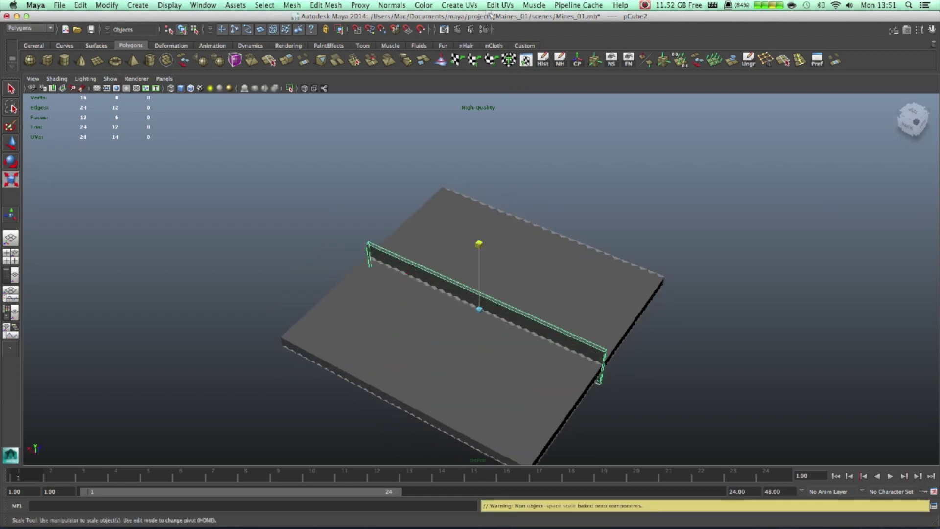
{"action": "left_click_drag", "start_coordinate": [489, 14], "coordinate": [490, 9]}
{"action": "key", "text": "w"}
{"action": "left_click_drag", "start_coordinate": [480, 267], "coordinate": [598, 108]}
{"action": "key", "text": "e"}
{"action": "key", "text": "r"}
- Duplicate the upright wall and move the copy to the opposite edge of the floor
{"action": "key", "text": "w"}
{"action": "left_click_drag", "start_coordinate": [660, 176], "coordinate": [598, 285], "text": "alt"}
{"action": "key", "text": "ctrl+d"}
{"action": "left_click_drag", "start_coordinate": [642, 230], "coordinate": [529, 302]}
- Duplicate the second wall and turn the copy perpendicular to it by setting Rotate Y to 90
{"action": "key", "text": "ctrl+d"}
{"action": "key", "text": "e"}
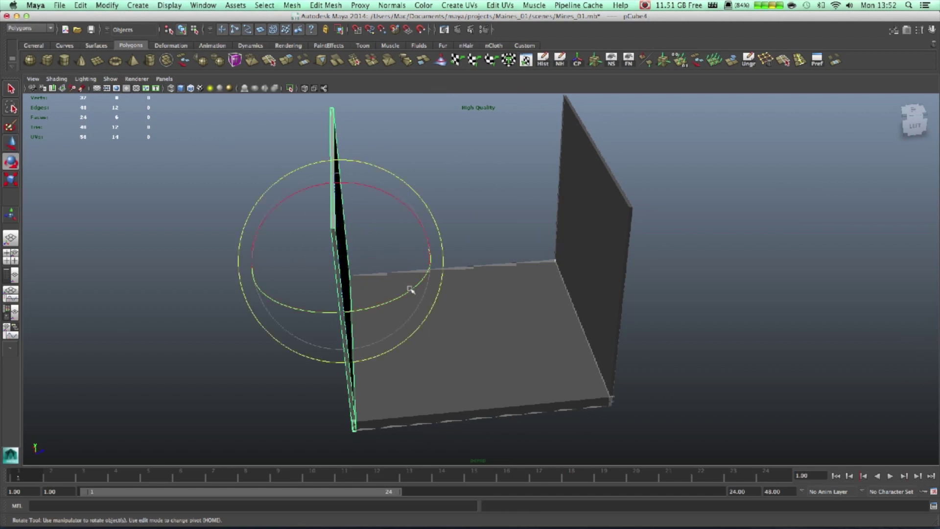
{"action": "left_click_drag", "start_coordinate": [414, 292], "coordinate": [392, 323]}
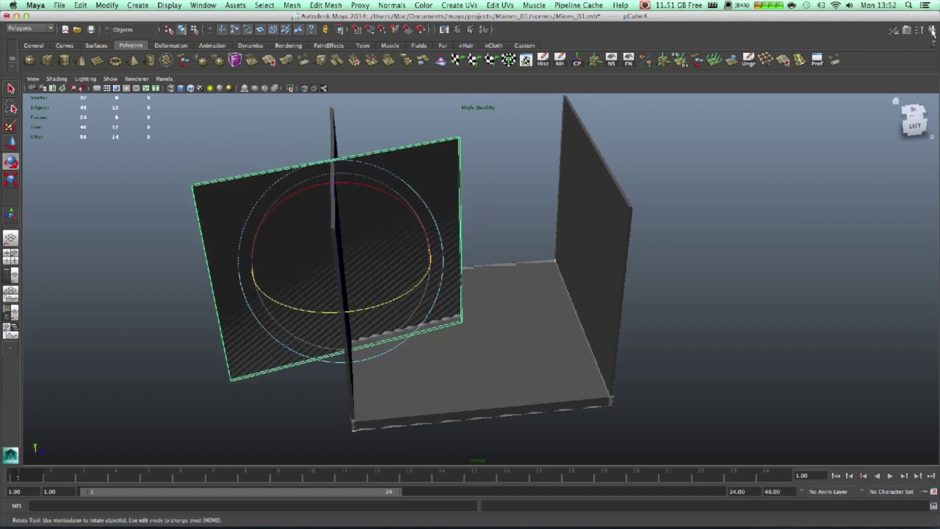
{"action": "left_click", "coordinate": [932, 30]}
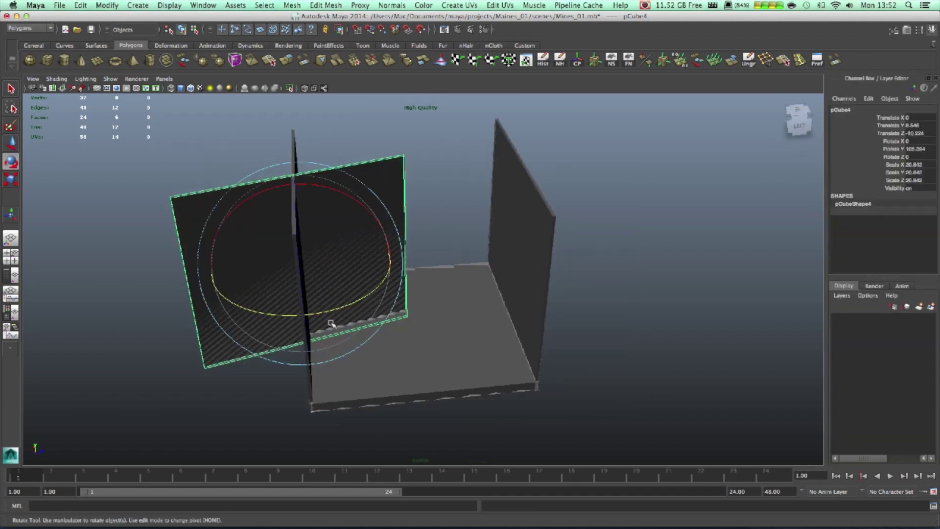
{"action": "left_click_drag", "start_coordinate": [327, 308], "coordinate": [313, 313]}
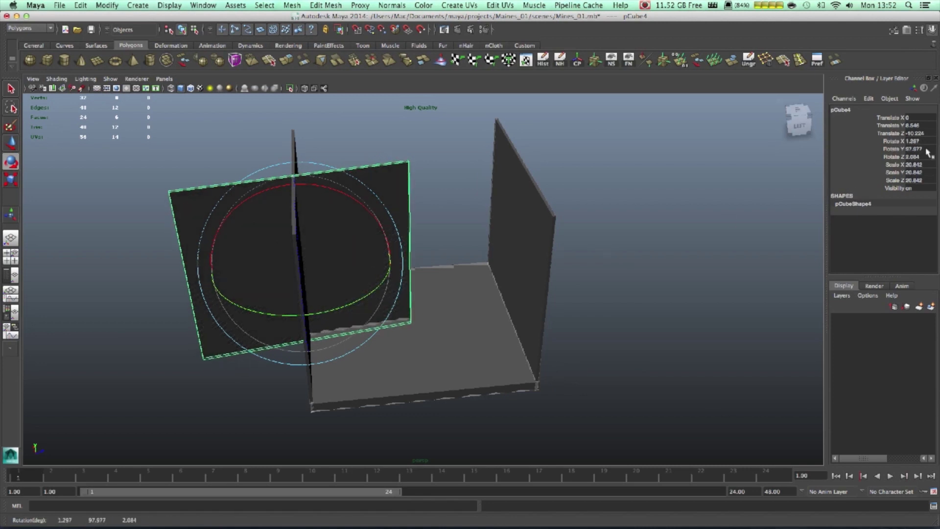
{"action": "type", "text": "90"}
{"action": "key", "text": "Tab"}
{"action": "type", "text": "00"}
{"action": "key", "text": "Return"}
{"action": "key", "text": "ctrl+z"}
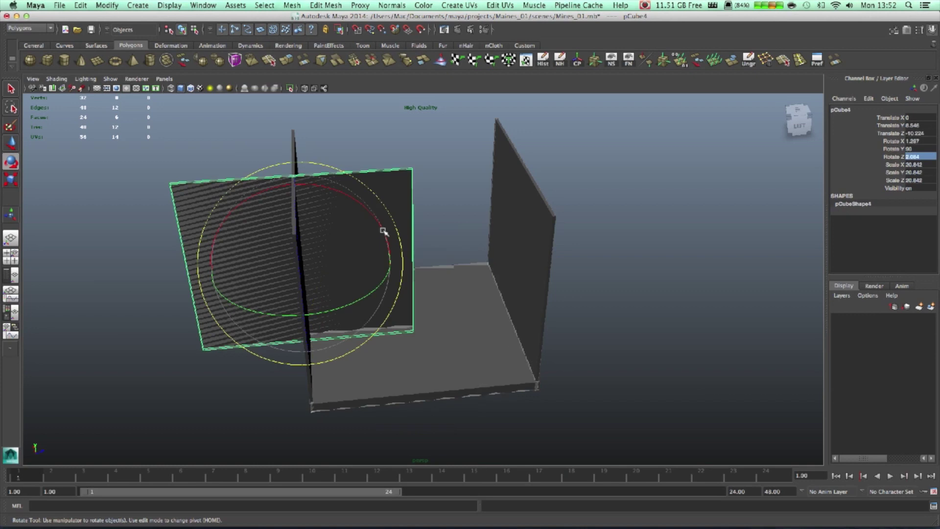
- Move the turned wall between the two parallel walls and set its Rotate X and Rotate Z to 0
{"action": "key", "text": "w"}
{"action": "left_click_drag", "start_coordinate": [374, 257], "coordinate": [548, 279]}
{"action": "left_click", "coordinate": [919, 142]}
{"action": "type", "text": "0"}
{"action": "key", "text": "Tab"}
{"action": "key", "text": "Tab"}
{"action": "type", "text": "0"}
{"action": "key", "text": "Tab"}
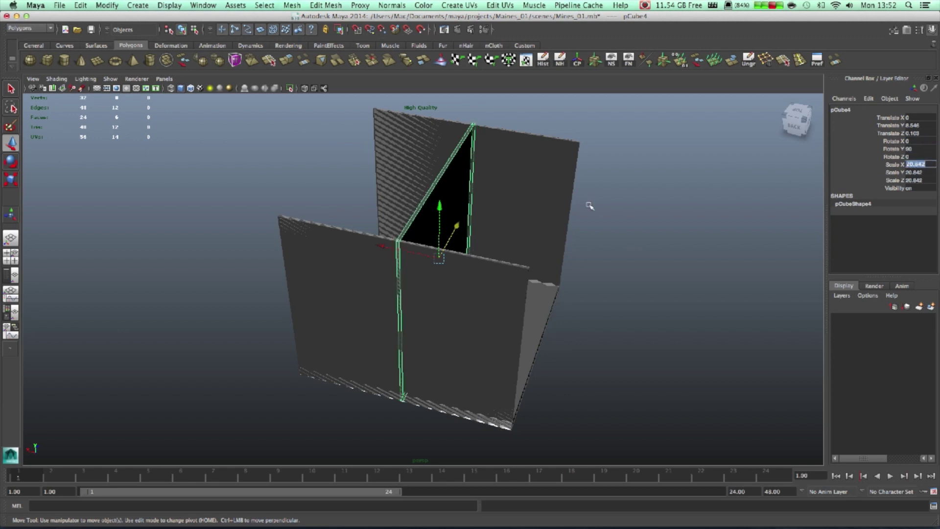
- Move the turned wall to one open side of the floor and place a duplicate on the opposite side
{"action": "left_click", "coordinate": [472, 248]}
{"action": "left_click", "coordinate": [439, 245]}
{"action": "left_click_drag", "start_coordinate": [383, 246], "coordinate": [482, 266]}
{"action": "left_click_drag", "start_coordinate": [509, 304], "coordinate": [558, 295], "text": "alt"}
{"action": "key", "text": "ctrl+d"}
{"action": "left_click_drag", "start_coordinate": [479, 231], "coordinate": [311, 292]}
- Insert two vertical and two horizontal edge loops in the first wall to outline a window
{"action": "left_click_drag", "start_coordinate": [432, 357], "coordinate": [512, 168], "text": "alt"}
{"action": "left_click", "coordinate": [514, 164]}
{"action": "scroll", "coordinate": [516, 161], "scroll_direction": "up", "scroll_amount": 3}
{"action": "scroll", "coordinate": [516, 160], "scroll_direction": "up", "scroll_amount": 3}
{"action": "scroll", "coordinate": [549, 166], "scroll_direction": "down", "scroll_amount": 2}
{"action": "middle_click_drag", "start_coordinate": [550, 166], "coordinate": [487, 296], "text": "alt"}
{"action": "left_click_drag", "start_coordinate": [487, 296], "coordinate": [512, 286], "text": "alt"}
{"action": "key", "text": "ctrl+e"}
{"action": "left_click_drag", "start_coordinate": [445, 153], "coordinate": [437, 153]}
{"action": "left_click_drag", "start_coordinate": [557, 165], "coordinate": [555, 161]}
{"action": "left_click_drag", "start_coordinate": [553, 205], "coordinate": [548, 221]}
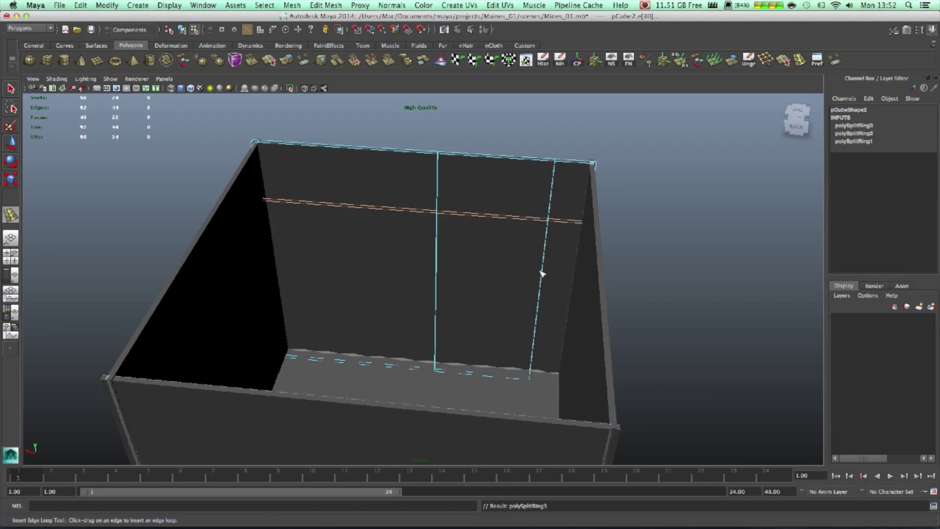
{"action": "left_click_drag", "start_coordinate": [542, 272], "coordinate": [541, 277]}
- Delete the wall face enclosed by the four edge loops to cut a window opening
{"action": "key", "text": "w"}
{"action": "right_click_drag", "start_coordinate": [502, 255], "coordinate": [503, 248]}
{"action": "left_click", "coordinate": [498, 246]}
{"action": "key", "text": "Delete"}
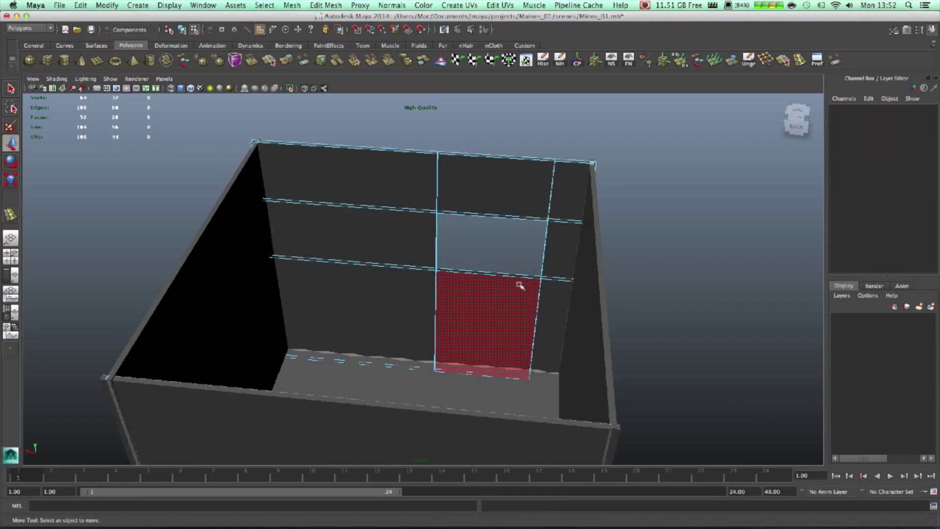
- Insert two vertical and two horizontal edge loops in the adjacent wall to outline a second window
{"action": "left_click_drag", "start_coordinate": [476, 324], "coordinate": [398, 353], "text": "alt"}
{"action": "left_click", "coordinate": [319, 176]}
{"action": "middle_click_drag", "start_coordinate": [332, 173], "coordinate": [445, 231], "text": "alt"}
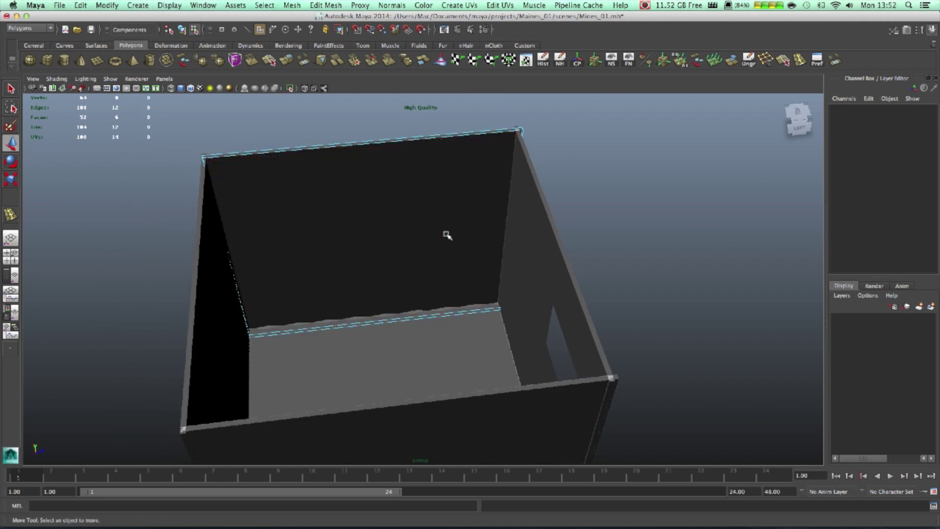
{"action": "left_click_drag", "start_coordinate": [445, 230], "coordinate": [437, 230], "text": "alt"}
{"action": "left_click", "coordinate": [800, 59]}
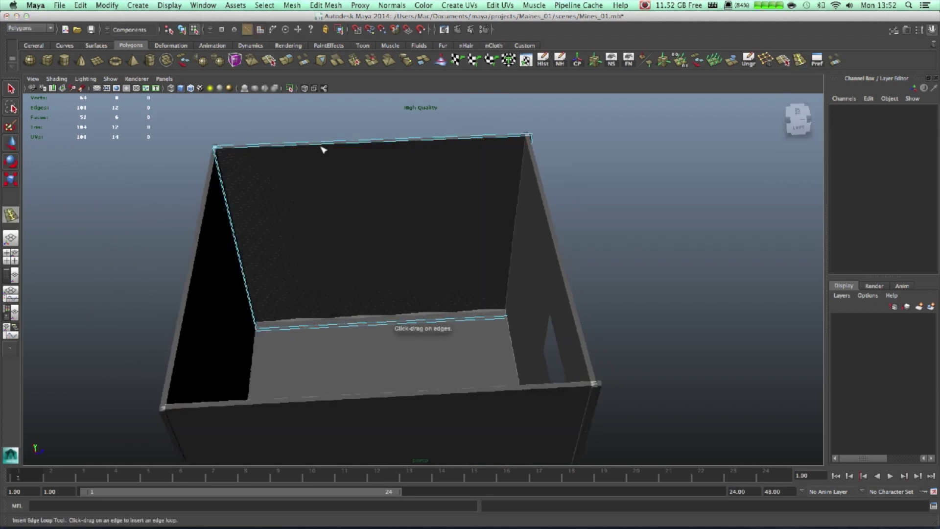
{"action": "left_click", "coordinate": [336, 147]}
{"action": "left_click_drag", "start_coordinate": [253, 147], "coordinate": [259, 179]}
{"action": "left_click_drag", "start_coordinate": [344, 195], "coordinate": [342, 186]}
{"action": "mouse_move", "coordinate": [346, 220]}
{"action": "left_mouse_down"}
{"action": "mouse_move", "coordinate": [343, 237]}
{"action": "mouse_move", "coordinate": [342, 227]}
{"action": "left_mouse_up"}
- Remove the lower horizontal edge loop from the adjacent wall
{"action": "key", "text": "w"}
{"action": "right_click", "coordinate": [310, 208]}
{"action": "left_click", "coordinate": [311, 209]}
{"action": "left_click", "coordinate": [312, 209]}
{"action": "left_click", "coordinate": [712, 208]}
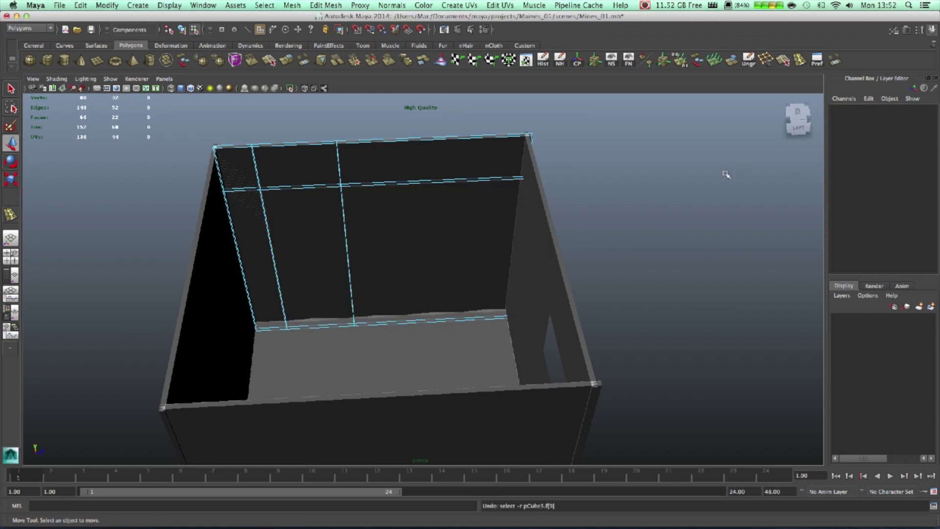
- Try to insert a new lower horizontal edge loop across the vertical edges of the adjacent wall
{"action": "left_click", "coordinate": [802, 59]}
{"action": "left_click", "coordinate": [347, 238]}
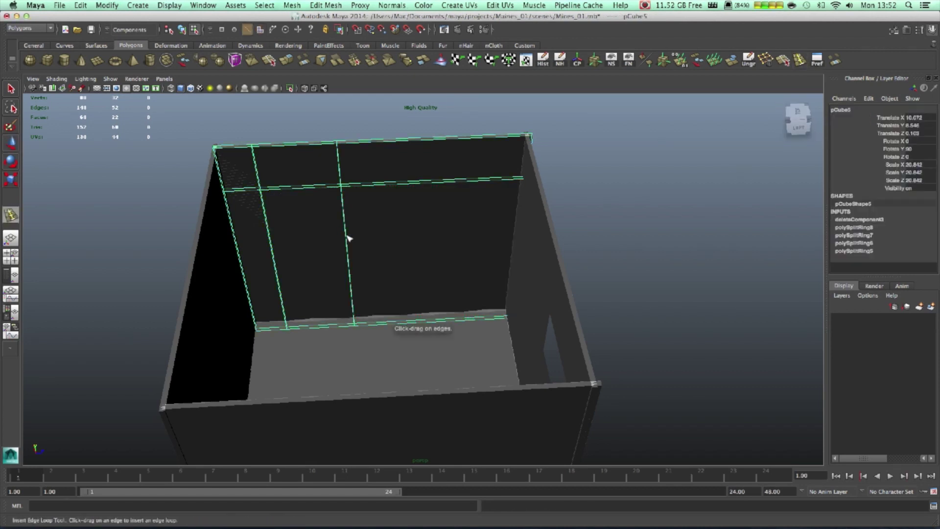
{"action": "left_click_drag", "start_coordinate": [269, 235], "coordinate": [270, 238]}
{"action": "left_click_drag", "start_coordinate": [528, 202], "coordinate": [464, 198], "text": "alt"}
{"action": "left_click_drag", "start_coordinate": [369, 226], "coordinate": [369, 233]}
{"action": "left_click_drag", "start_coordinate": [447, 244], "coordinate": [433, 264], "text": "alt"}
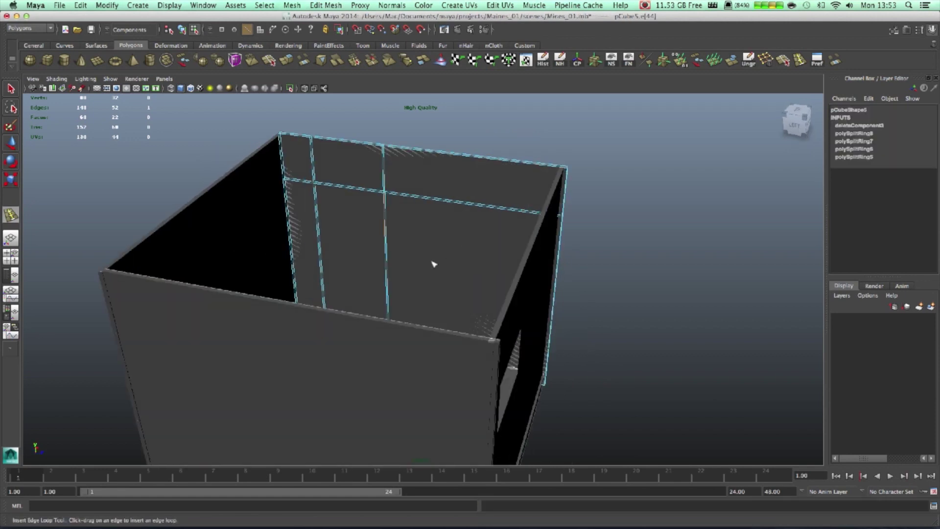
- Delete the face enclosed by the four edge loops in the adjacent wall to cut its window opening
{"action": "key", "text": "w"}
{"action": "right_click_drag", "start_coordinate": [411, 248], "coordinate": [411, 227]}
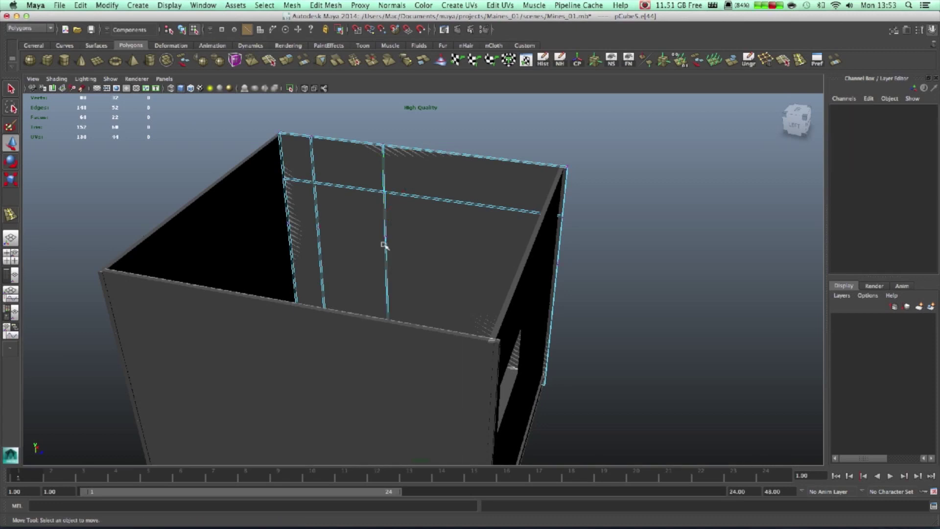
{"action": "key", "text": "z"}
{"action": "key", "text": "z"}
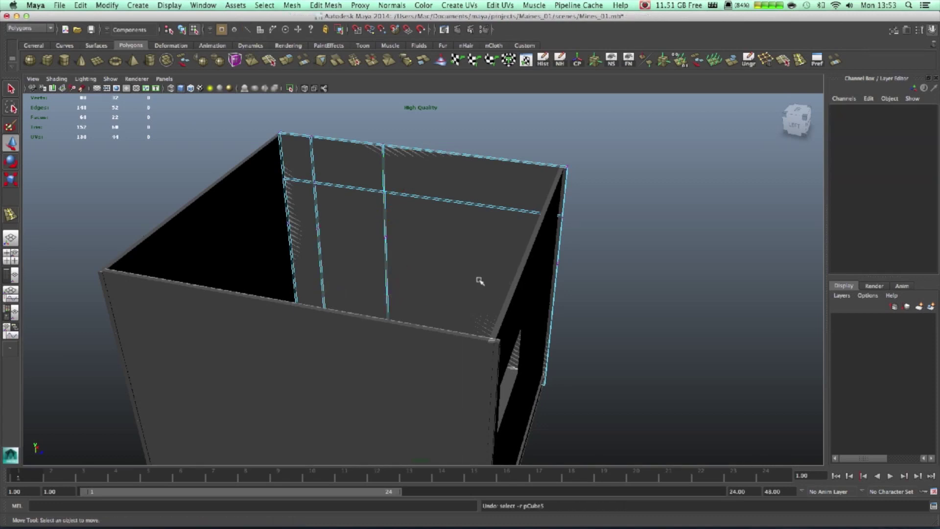
{"action": "right_click_drag", "start_coordinate": [342, 213], "coordinate": [342, 239]}
{"action": "left_click", "coordinate": [342, 219]}
{"action": "key", "text": "Delete"}
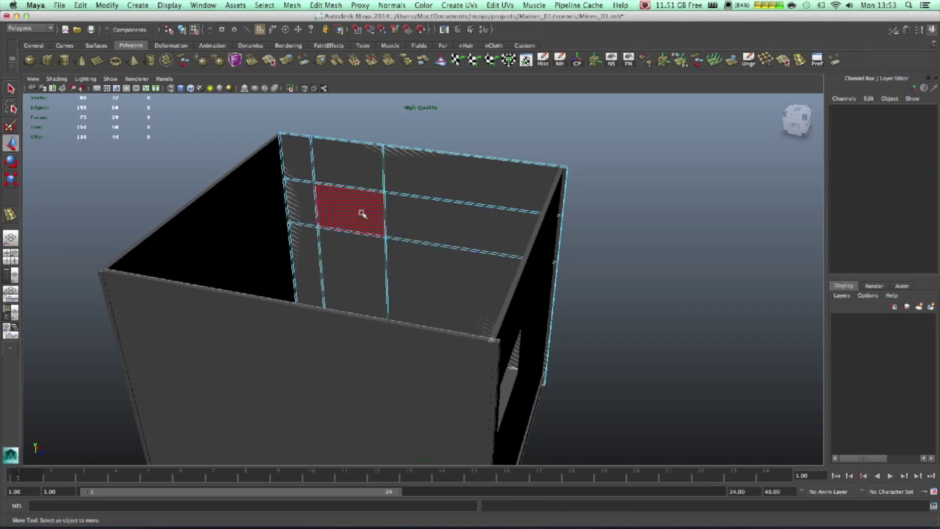
{"action": "left_click", "coordinate": [360, 212]}
{"action": "key", "text": "Delete"}
- Stretch the floor along the X axis so the room becomes a long rectangle
{"action": "mouse_move", "coordinate": [392, 279]}
{"action": "left_mouse_down", "text": "alt"}
{"action": "mouse_move", "coordinate": [451, 279]}
{"action": "mouse_move", "coordinate": [466, 296]}
{"action": "mouse_move", "coordinate": [399, 284]}
{"action": "left_mouse_up", "text": "alt"}
{"action": "right_click_drag", "start_coordinate": [332, 256], "coordinate": [359, 240]}
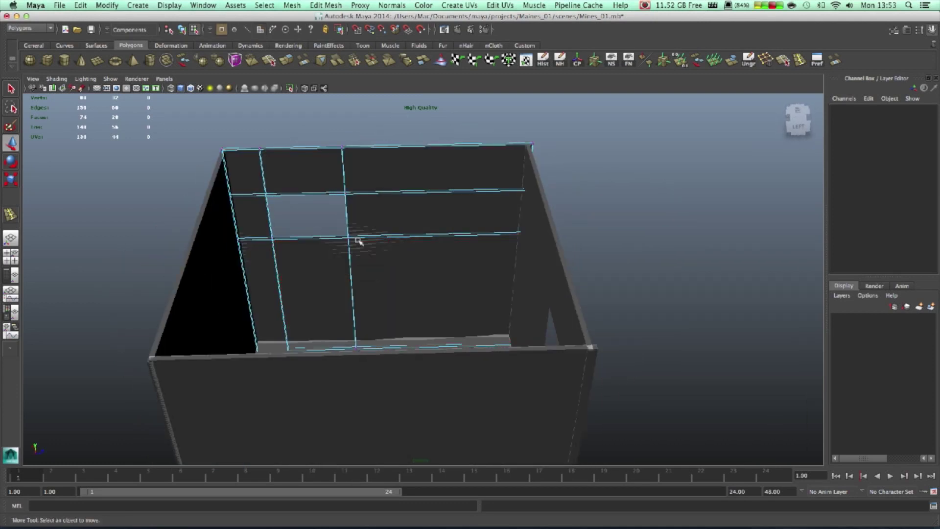
{"action": "left_click_drag", "start_coordinate": [252, 170], "coordinate": [301, 180]}
{"action": "left_click_drag", "start_coordinate": [365, 260], "coordinate": [437, 284], "text": "alt"}
{"action": "left_click", "coordinate": [434, 324]}
{"action": "scroll", "coordinate": [436, 329], "scroll_direction": "down", "scroll_amount": 5}
{"action": "mouse_move", "coordinate": [435, 330]}
{"action": "left_mouse_down", "text": "alt"}
{"action": "mouse_move", "coordinate": [447, 319]}
{"action": "mouse_move", "coordinate": [541, 340]}
{"action": "mouse_move", "coordinate": [470, 321]}
{"action": "mouse_move", "coordinate": [424, 348]}
{"action": "mouse_move", "coordinate": [424, 311]}
{"action": "mouse_move", "coordinate": [446, 320]}
{"action": "left_mouse_up", "text": "alt"}
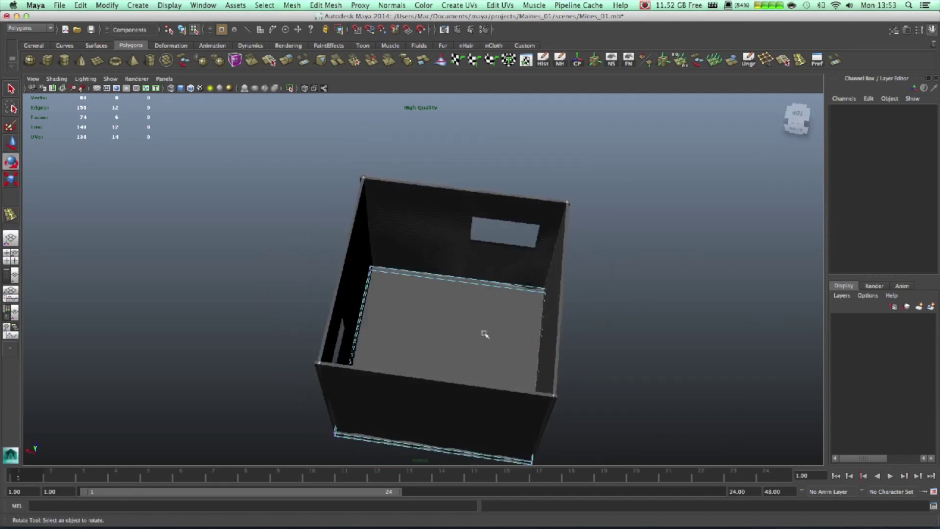
{"action": "right_click_drag", "start_coordinate": [457, 330], "coordinate": [489, 294]}
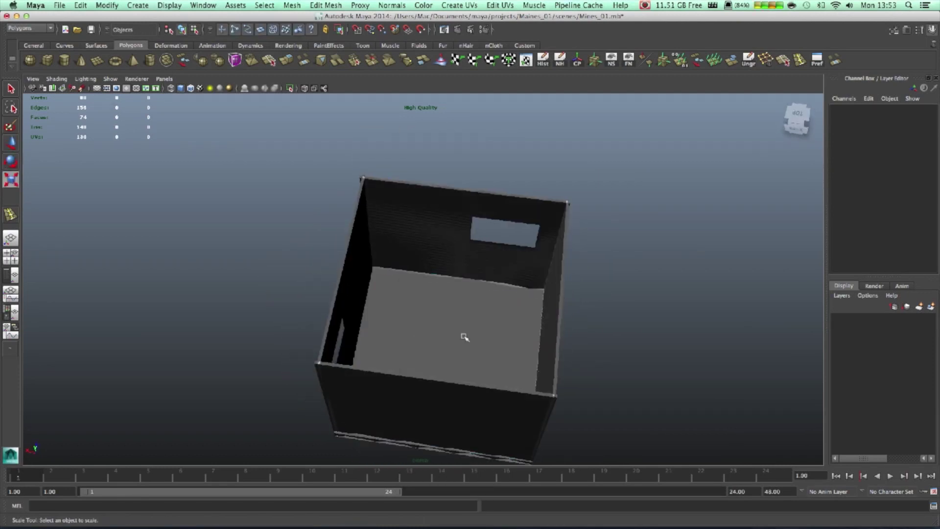
{"action": "left_click", "coordinate": [463, 336]}
{"action": "left_click_drag", "start_coordinate": [465, 335], "coordinate": [40, 196], "text": "alt"}
- Move the two end walls outward along X to the ends of the stretched floor, the windowed one to about X 25.5
{"action": "scroll", "coordinate": [365, 272], "scroll_direction": "up", "scroll_amount": 5}
{"action": "left_click", "coordinate": [269, 215]}
{"action": "key", "text": "w"}
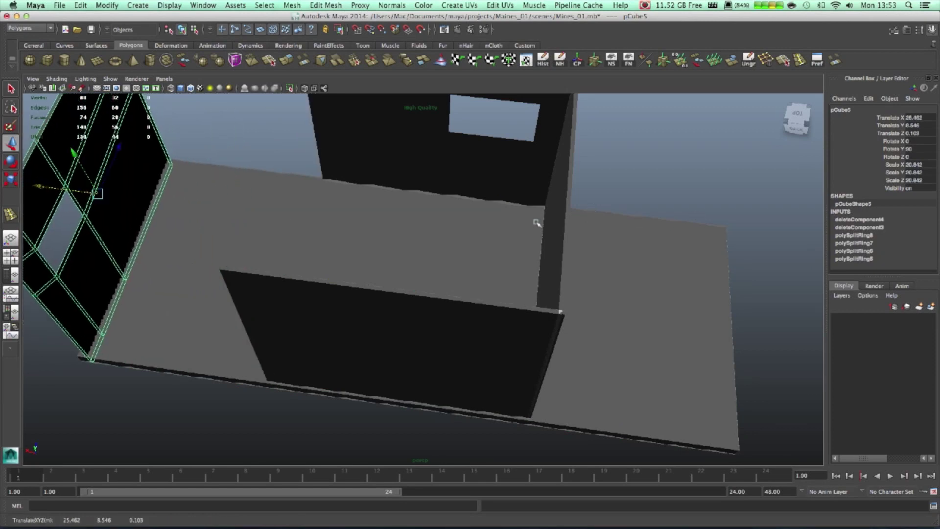
{"action": "left_click", "coordinate": [560, 229]}
{"action": "left_click_drag", "start_coordinate": [510, 238], "coordinate": [688, 262]}
- Scale the solid long wall along X until it spans the full length of the floor
{"action": "left_click", "coordinate": [550, 345]}
{"action": "key", "text": "r"}
{"action": "left_click_drag", "start_coordinate": [550, 346], "coordinate": [515, 362], "text": "alt"}
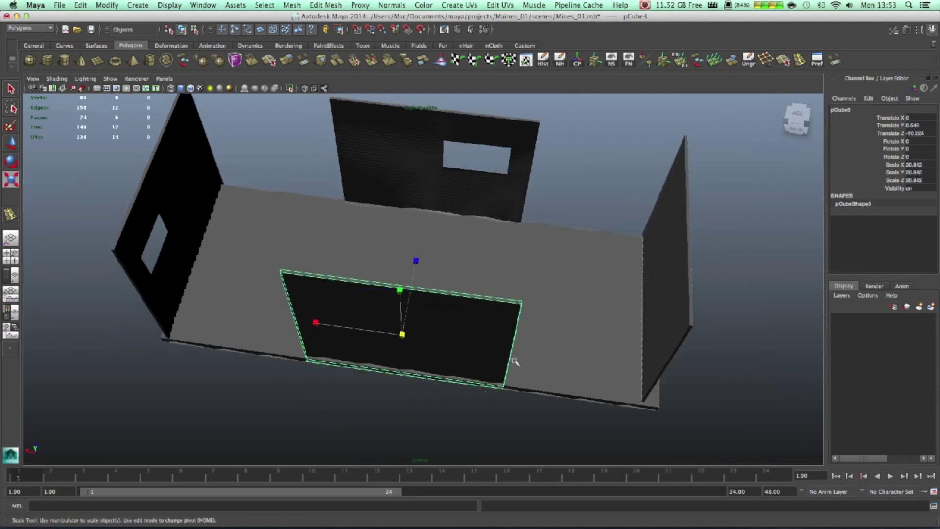
{"action": "left_click_drag", "start_coordinate": [60, 312], "coordinate": [176, 310]}
- Move the vertices at both ends of the windowed long wall outward until they reach the end walls
{"action": "left_click", "coordinate": [434, 199]}
{"action": "left_click_drag", "start_coordinate": [435, 201], "coordinate": [430, 169], "text": "alt"}
{"action": "right_click_drag", "start_coordinate": [430, 168], "coordinate": [401, 155]}
{"action": "left_click_drag", "start_coordinate": [401, 155], "coordinate": [403, 168], "text": "alt"}
{"action": "scroll", "coordinate": [403, 168], "scroll_direction": "up", "scroll_amount": 3}
{"action": "middle_click_drag", "start_coordinate": [427, 272], "coordinate": [423, 314], "text": "alt"}
{"action": "left_click_drag", "start_coordinate": [309, 127], "coordinate": [309, 127]}
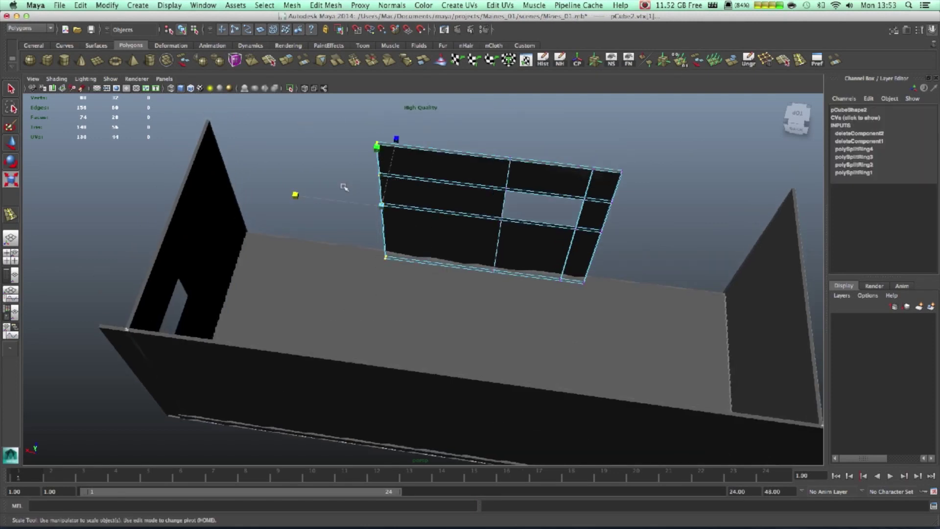
{"action": "left_click_drag", "start_coordinate": [324, 198], "coordinate": [168, 179]}
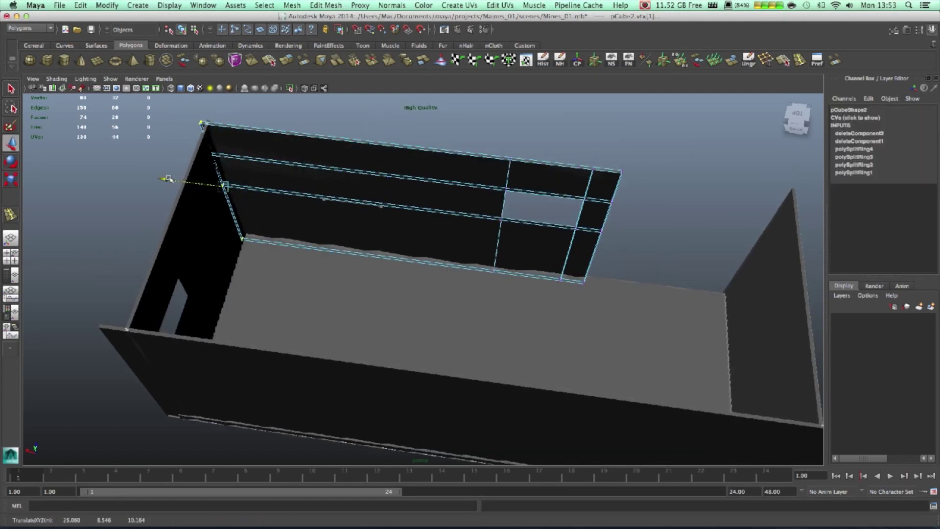
{"action": "left_click_drag", "start_coordinate": [493, 226], "coordinate": [644, 238]}
- Widen the floor by scaling it along the Z axis beyond both long walls
{"action": "middle_click_drag", "start_coordinate": [607, 271], "coordinate": [554, 154], "text": "alt"}
{"action": "left_click", "coordinate": [561, 333]}
{"action": "left_click_drag", "start_coordinate": [517, 332], "coordinate": [418, 325], "text": "alt"}
{"action": "middle_click_drag", "start_coordinate": [617, 293], "coordinate": [538, 269], "text": "alt"}
{"action": "left_click", "coordinate": [482, 348]}
{"action": "scroll", "coordinate": [488, 350], "scroll_direction": "up", "scroll_amount": 10}
{"action": "scroll", "coordinate": [489, 346], "scroll_direction": "up", "scroll_amount": 15}
{"action": "key", "text": "r"}
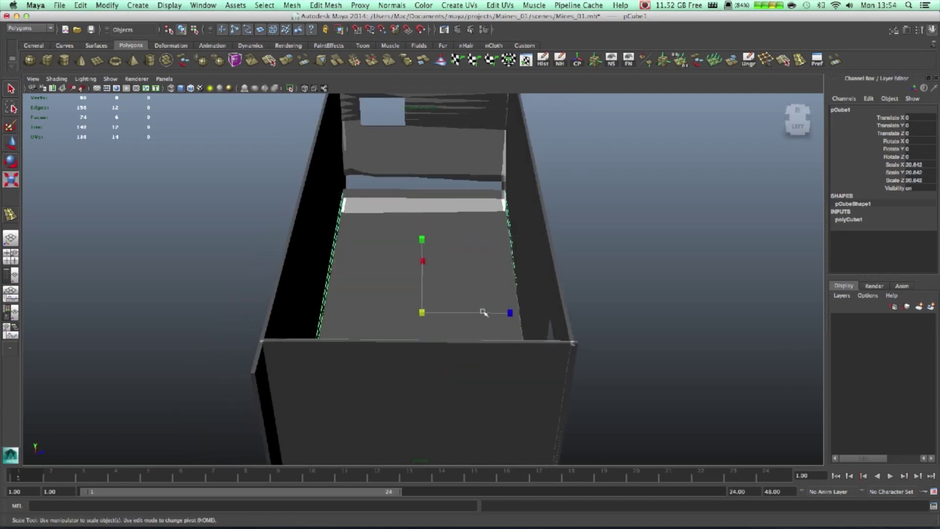
{"action": "left_click_drag", "start_coordinate": [511, 312], "coordinate": [582, 315]}
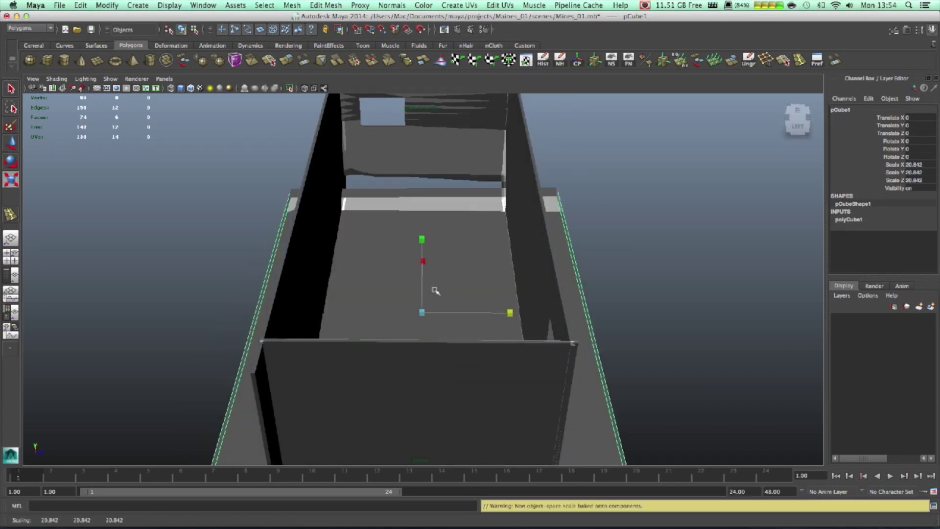
- Move the solid long wall outward to about Z -16 and the windowed long wall to about Z 14.6
{"action": "left_click", "coordinate": [326, 265]}
{"action": "key", "text": "w"}
{"action": "left_click_drag", "start_coordinate": [380, 245], "coordinate": [319, 244]}
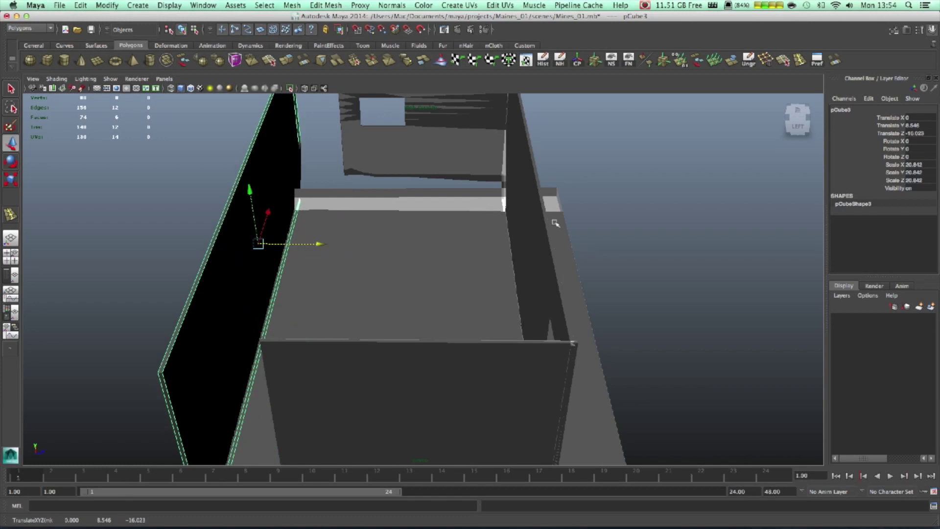
{"action": "left_click", "coordinate": [563, 232]}
{"action": "left_click_drag", "start_coordinate": [587, 251], "coordinate": [631, 250]}
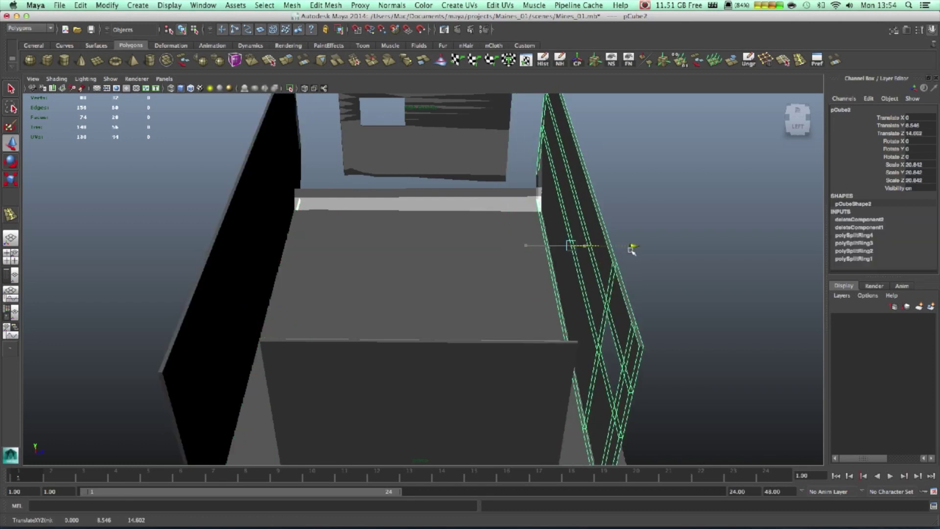
- Try to widen the windowed end wall by scaling the whole wall along Z
{"action": "left_click", "coordinate": [473, 162]}
{"action": "left_click_drag", "start_coordinate": [391, 211], "coordinate": [434, 254], "text": "alt"}
{"action": "scroll", "coordinate": [434, 256], "scroll_direction": "up", "scroll_amount": 5}
{"action": "middle_click_drag", "start_coordinate": [435, 256], "coordinate": [697, 438], "text": "alt"}
{"action": "key", "text": "e"}
{"action": "key", "text": "r"}
{"action": "mouse_move", "coordinate": [480, 191]}
{"action": "left_mouse_down"}
{"action": "mouse_move", "coordinate": [494, 186]}
{"action": "mouse_move", "coordinate": [482, 192]}
{"action": "left_mouse_up"}
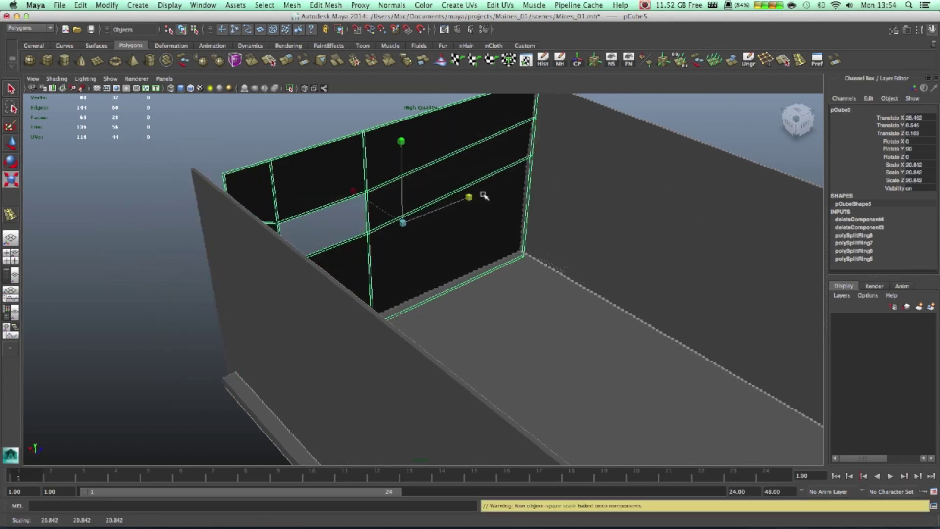
{"action": "key", "text": "super+z"}
- Move the side vertices of the windowed end wall outward to meet the two long walls
{"action": "left_click_drag", "start_coordinate": [525, 284], "coordinate": [470, 268], "text": "alt"}
{"action": "right_click_drag", "start_coordinate": [519, 201], "coordinate": [473, 189]}
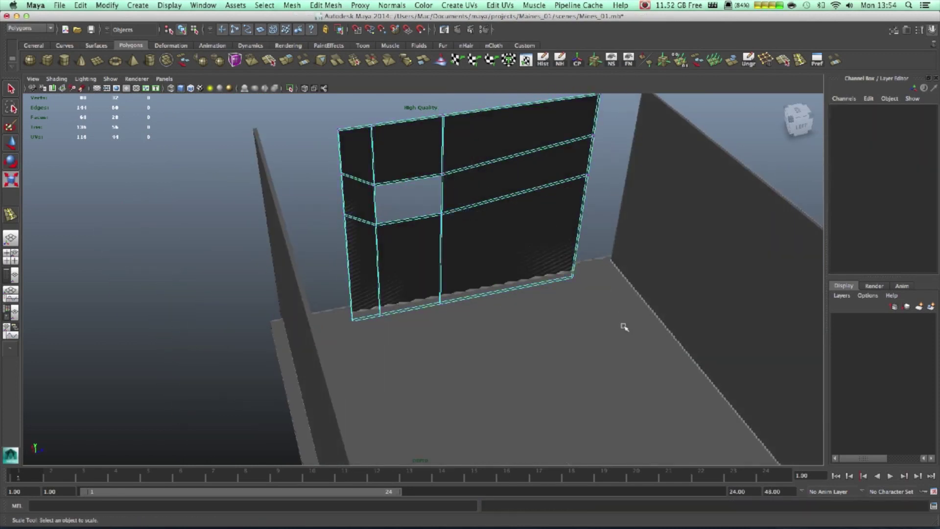
{"action": "left_click_drag", "start_coordinate": [536, 66], "coordinate": [537, 67]}
{"action": "left_click_drag", "start_coordinate": [642, 182], "coordinate": [686, 176]}
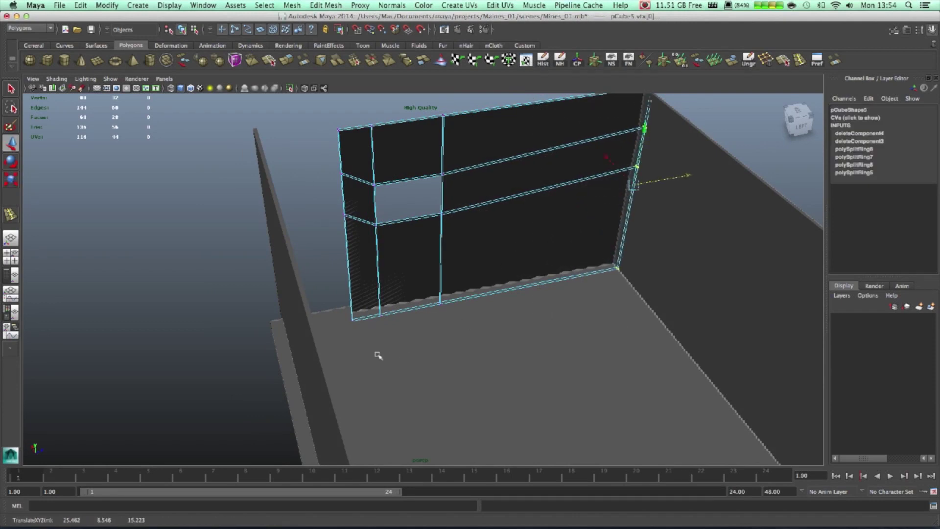
{"action": "left_click_drag", "start_coordinate": [397, 223], "coordinate": [500, 241]}
- Move the side vertices of the solid end wall outward to meet the two long walls
{"action": "left_click", "coordinate": [499, 241]}
{"action": "right_click_drag", "start_coordinate": [473, 266], "coordinate": [430, 272]}
{"action": "left_click_drag", "start_coordinate": [458, 400], "coordinate": [268, 109]}
{"action": "key", "text": "e"}
{"action": "key", "text": "r"}
{"action": "key", "text": "w"}
{"action": "left_click_drag", "start_coordinate": [325, 235], "coordinate": [270, 227]}
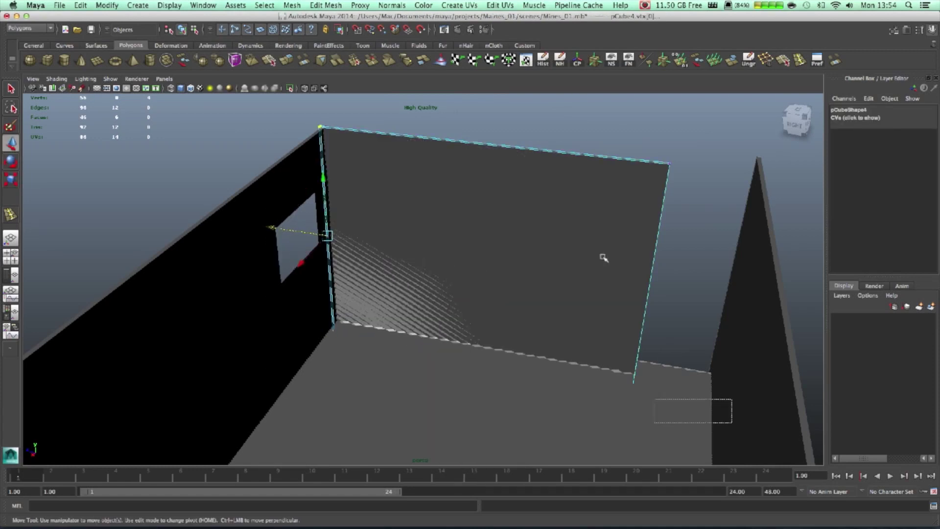
{"action": "left_click_drag", "start_coordinate": [586, 273], "coordinate": [670, 290]}
- Extrude the border edges of the long wall's window and pull them outward from the room to give the opening depth
{"action": "left_click", "coordinate": [274, 231]}
{"action": "right_click_drag", "start_coordinate": [355, 269], "coordinate": [405, 268], "text": "alt"}
{"action": "left_click_drag", "start_coordinate": [405, 269], "coordinate": [347, 251], "text": "alt"}
{"action": "middle_click_drag", "start_coordinate": [347, 251], "coordinate": [185, 172], "text": "alt"}
{"action": "right_click_drag", "start_coordinate": [184, 172], "coordinate": [538, 127], "text": "alt"}
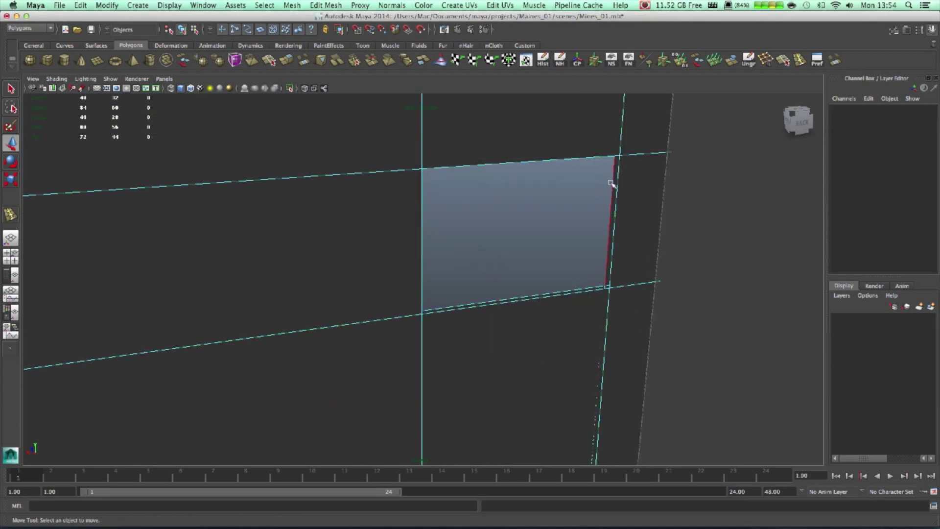
{"action": "left_click", "coordinate": [615, 186]}
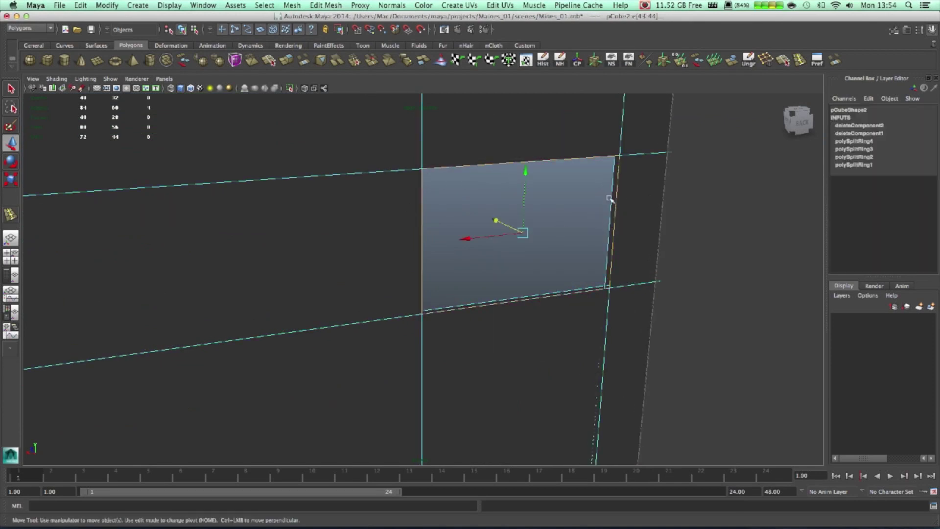
{"action": "key", "text": "ctrl+e"}
{"action": "left_click_drag", "start_coordinate": [554, 248], "coordinate": [489, 215], "text": "alt"}
{"action": "key", "text": "w"}
{"action": "left_click_drag", "start_coordinate": [359, 170], "coordinate": [293, 129]}
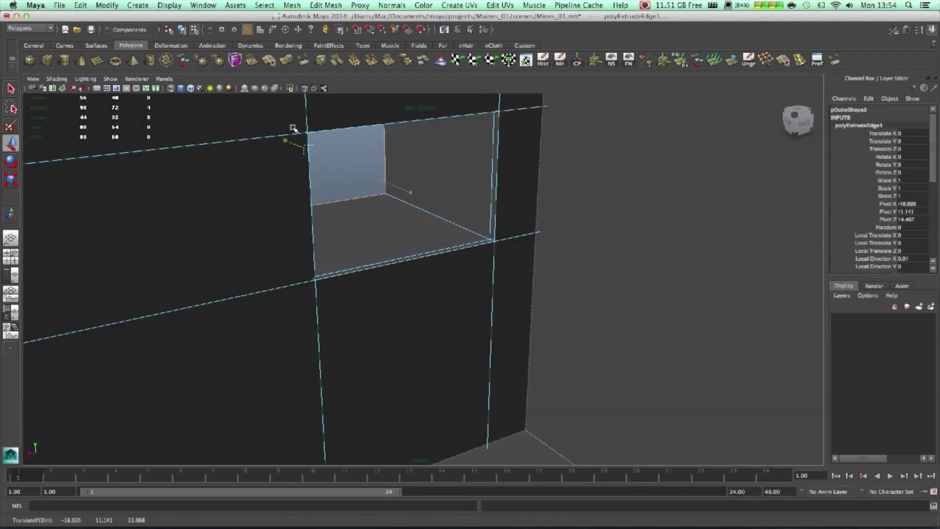
- Extrude the border edges of the end wall's window outward from the room into a deep recess
{"action": "left_click_drag", "start_coordinate": [425, 190], "coordinate": [303, 163], "text": "alt"}
{"action": "scroll", "coordinate": [344, 198], "scroll_direction": "up", "scroll_amount": 2}
{"action": "middle_click_drag", "start_coordinate": [403, 179], "coordinate": [735, 416], "text": "alt"}
{"action": "scroll", "coordinate": [395, 242], "scroll_direction": "up", "scroll_amount": 3}
{"action": "middle_click_drag", "start_coordinate": [381, 214], "coordinate": [576, 342], "text": "alt"}
{"action": "middle_click_drag", "start_coordinate": [470, 272], "coordinate": [476, 277], "text": "alt"}
{"action": "left_click", "coordinate": [387, 210]}
{"action": "key", "text": "f"}
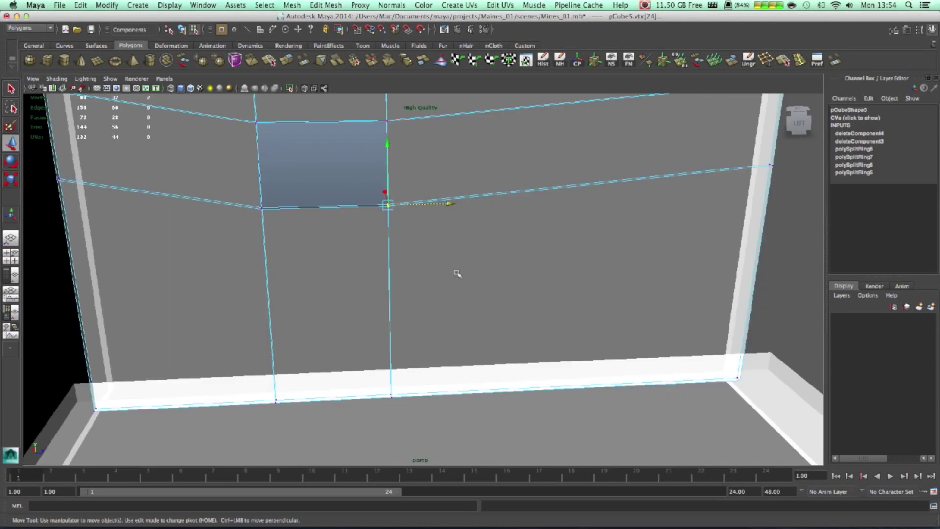
{"action": "left_click_drag", "start_coordinate": [511, 282], "coordinate": [419, 294], "text": "alt"}
{"action": "right_click_drag", "start_coordinate": [365, 265], "coordinate": [359, 219]}
{"action": "left_click", "coordinate": [364, 270]}
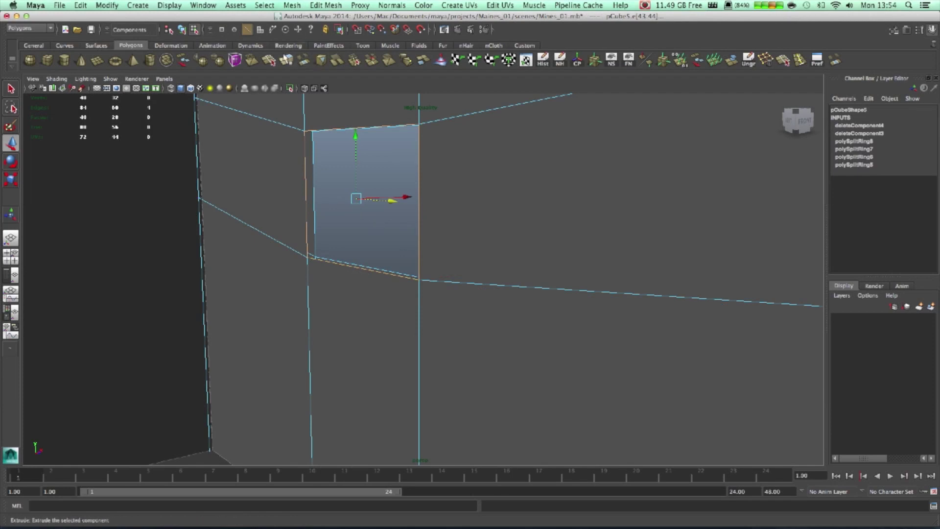
{"action": "right_click_drag", "start_coordinate": [380, 155], "coordinate": [380, 180], "text": "shift"}
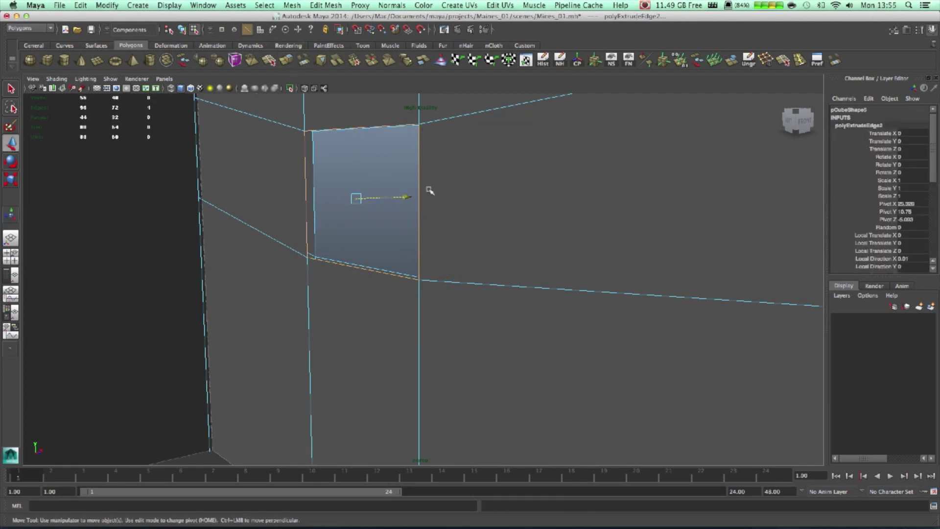
{"action": "middle_click_drag", "start_coordinate": [429, 191], "coordinate": [643, 160]}
- Create a polygon cube, raise it to about Y 12 and scale it into a long, flat bar along X
{"action": "left_click_drag", "start_coordinate": [471, 256], "coordinate": [384, 243], "text": "alt"}
{"action": "scroll", "coordinate": [384, 242], "scroll_direction": "up", "scroll_amount": 4}
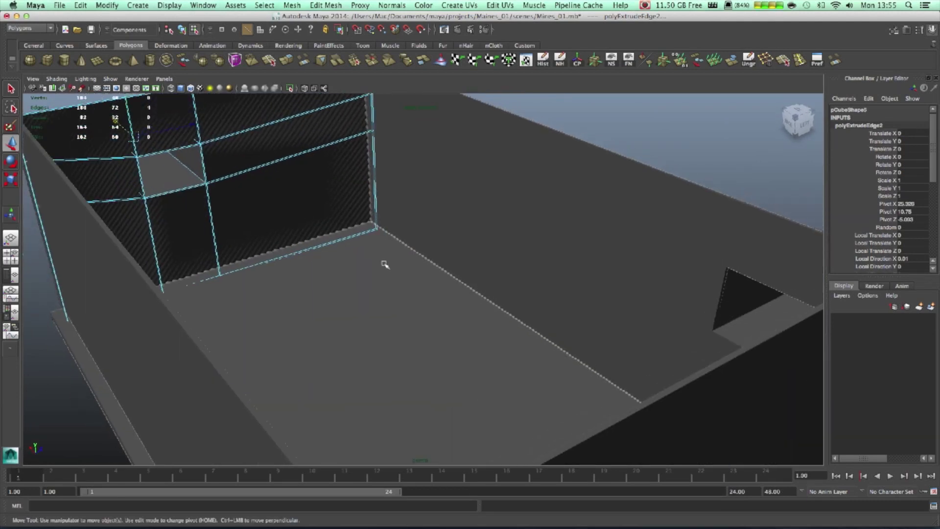
{"action": "left_click_drag", "start_coordinate": [318, 280], "coordinate": [185, 211], "text": "alt"}
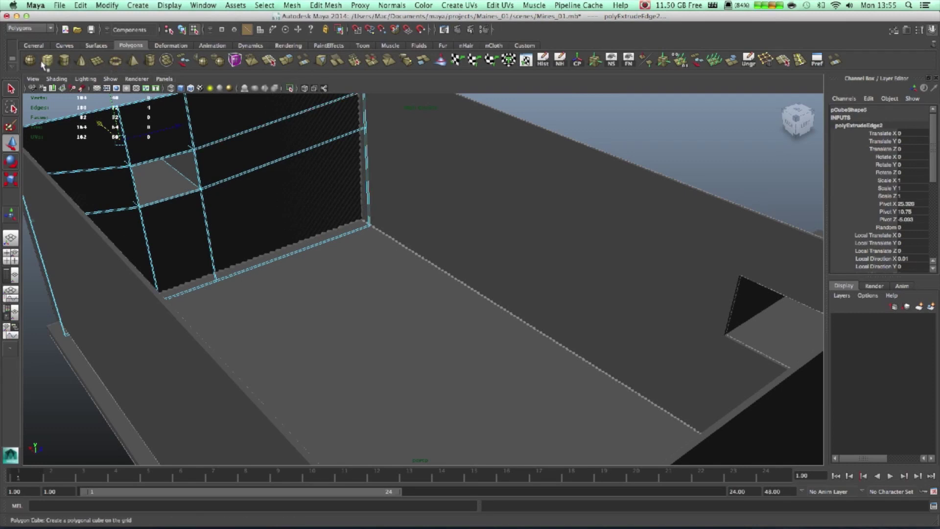
{"action": "left_click_drag", "start_coordinate": [398, 358], "coordinate": [357, 196]}
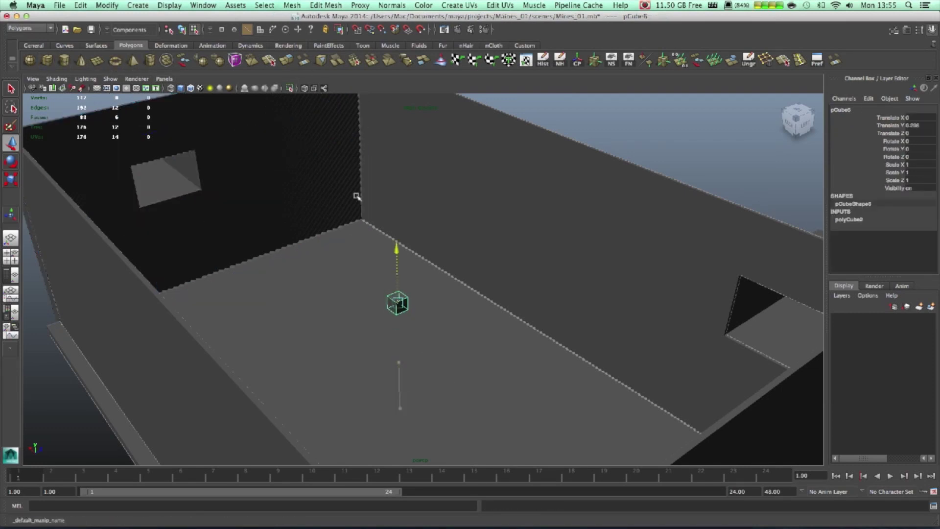
{"action": "key", "text": "r"}
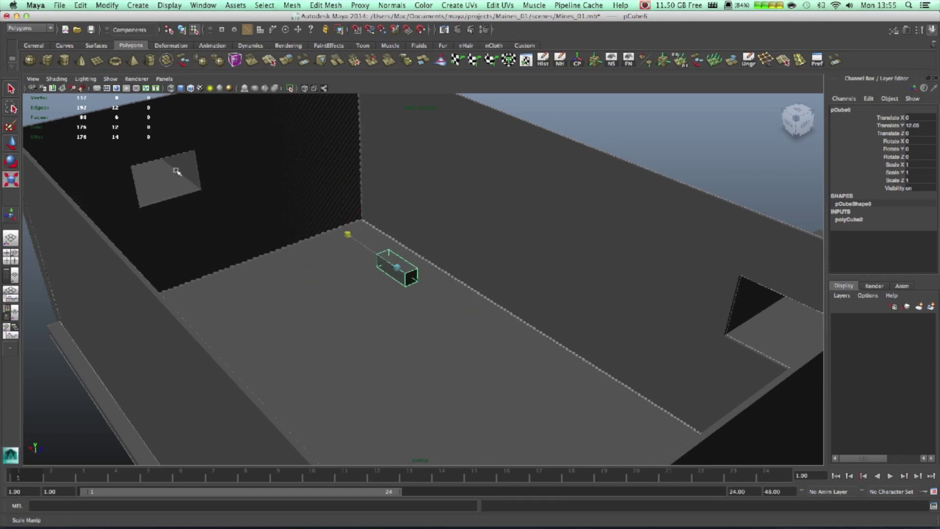
{"action": "left_click_drag", "start_coordinate": [395, 186], "coordinate": [391, 239]}
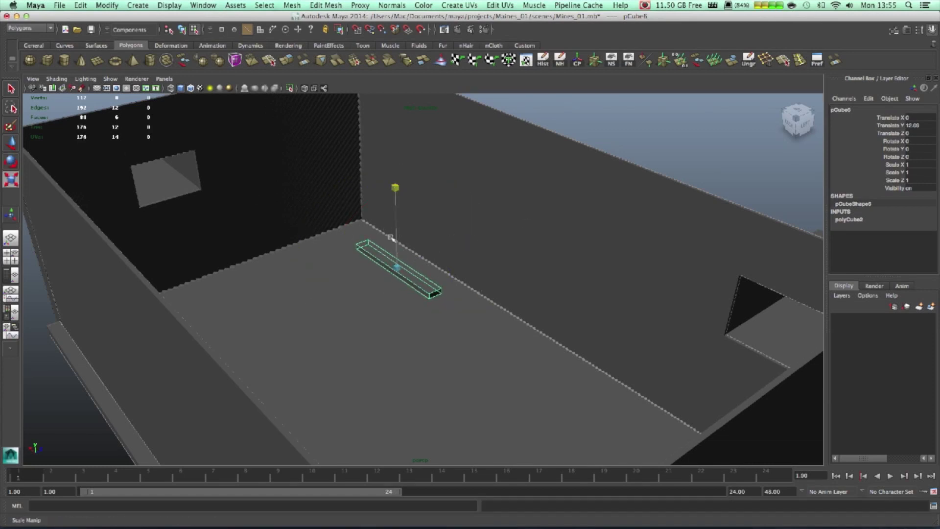
- Insert two edge loops across the bar, one near each end
{"action": "left_click_drag", "start_coordinate": [430, 288], "coordinate": [458, 293], "text": "alt"}
{"action": "right_click_drag", "start_coordinate": [458, 292], "coordinate": [730, 104], "text": "alt"}
{"action": "left_click", "coordinate": [800, 61]}
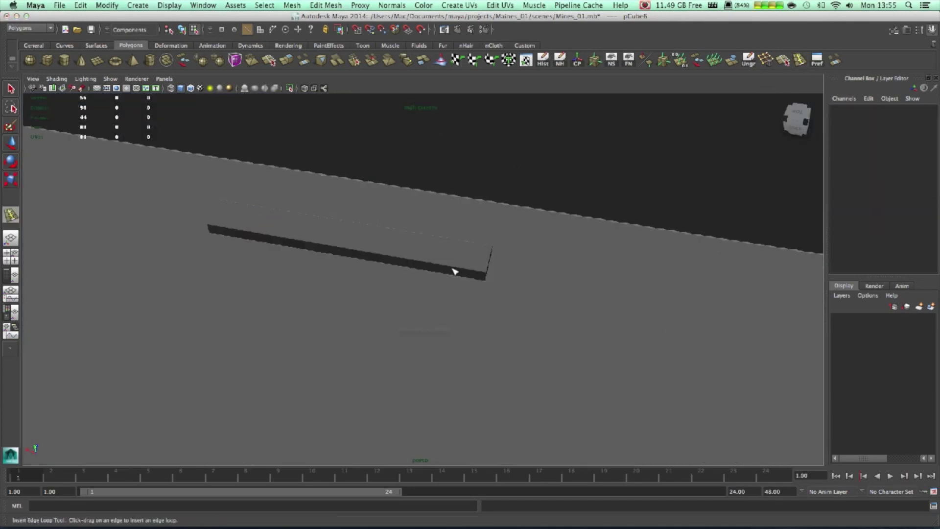
{"action": "left_click_drag", "start_coordinate": [415, 264], "coordinate": [413, 262]}
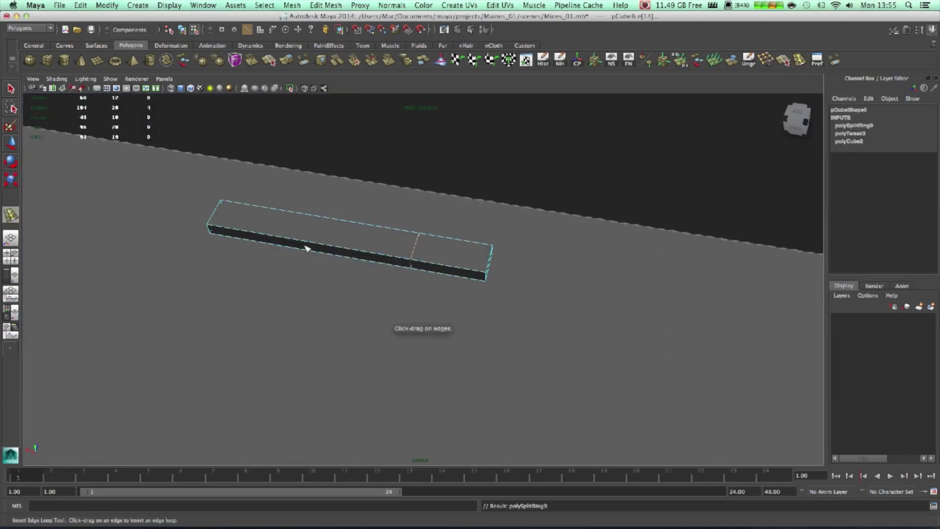
{"action": "left_click_drag", "start_coordinate": [277, 244], "coordinate": [278, 243]}
- Rotate the vertices at one end of the bar horizontally to angle that end
{"action": "key", "text": "w"}
{"action": "right_click_drag", "start_coordinate": [446, 258], "coordinate": [553, 351]}
{"action": "left_click_drag", "start_coordinate": [475, 218], "coordinate": [478, 221]}
{"action": "scroll", "coordinate": [596, 392], "scroll_direction": "down", "scroll_amount": 5}
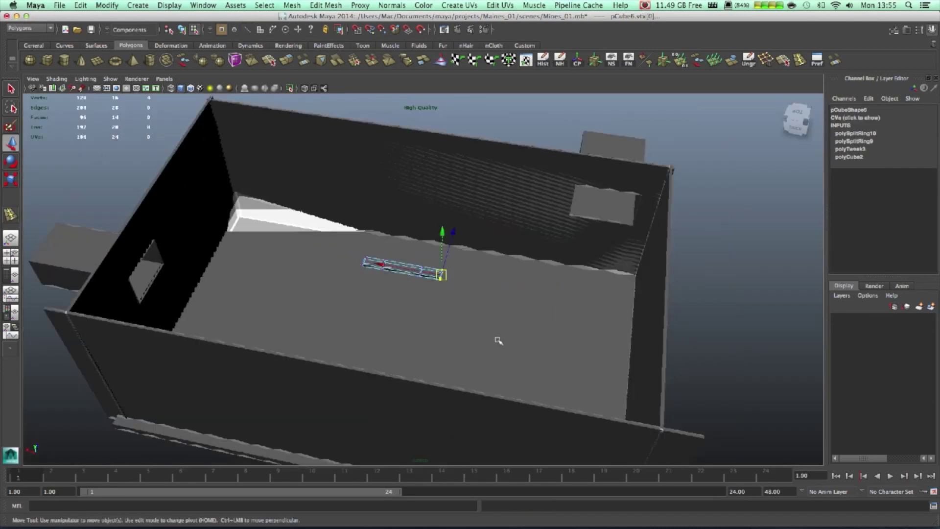
{"action": "key", "text": "e"}
{"action": "scroll", "coordinate": [505, 338], "scroll_direction": "up", "scroll_amount": 3}
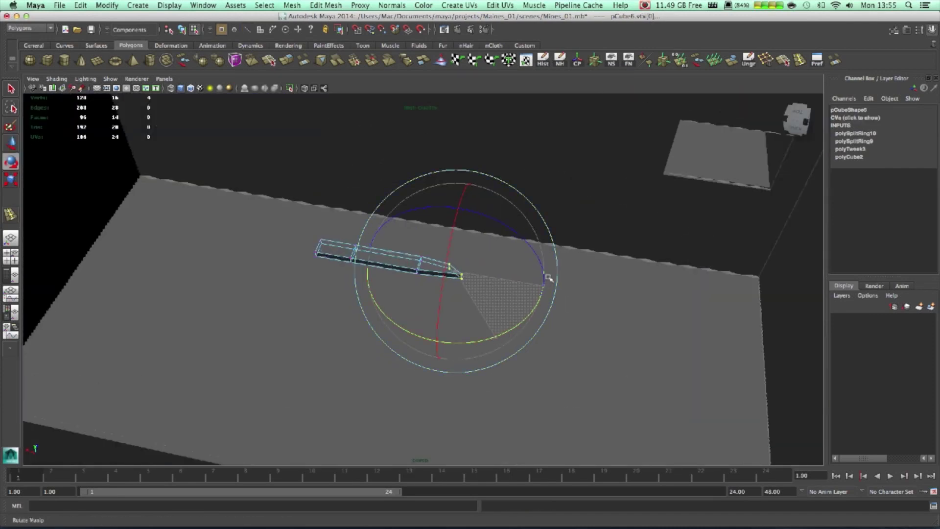
- Move the vertices at the bar's angled end across the room toward the side wall's window
{"action": "key", "text": "w"}
{"action": "left_click_drag", "start_coordinate": [470, 241], "coordinate": [488, 93]}
{"action": "left_click_drag", "start_coordinate": [448, 119], "coordinate": [772, 289]}
{"action": "right_click_drag", "start_coordinate": [772, 290], "coordinate": [777, 264], "text": "alt"}
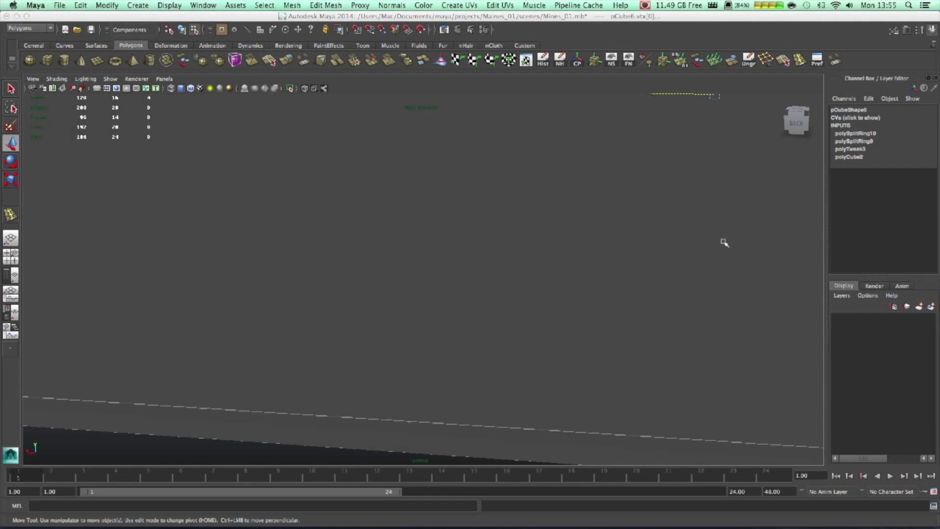
- Select all of the bar's vertices and lower them to about Y 9.35
{"action": "key", "text": "space"}
{"action": "scroll", "coordinate": [598, 341], "scroll_direction": "up", "scroll_amount": 3}
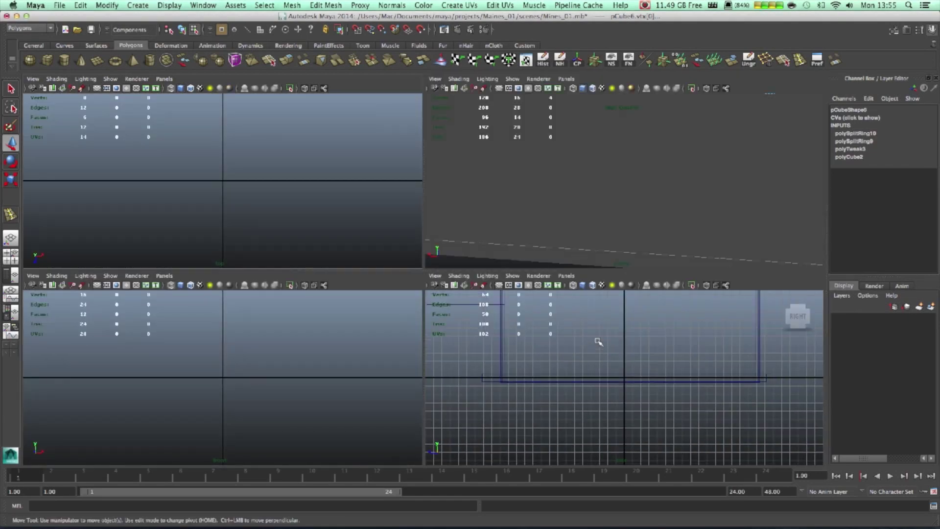
{"action": "scroll", "coordinate": [598, 341], "scroll_direction": "down", "scroll_amount": 3}
{"action": "key", "text": "space"}
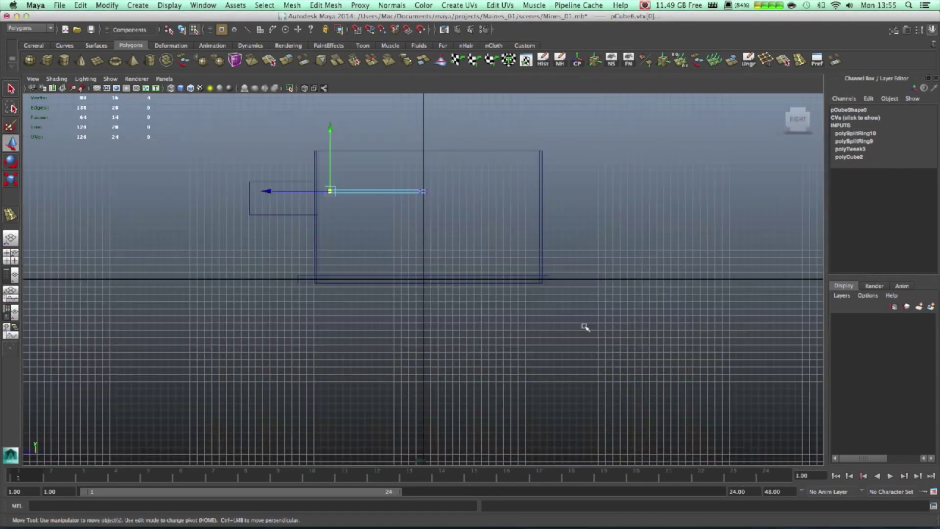
{"action": "scroll", "coordinate": [415, 294], "scroll_direction": "up", "scroll_amount": 3}
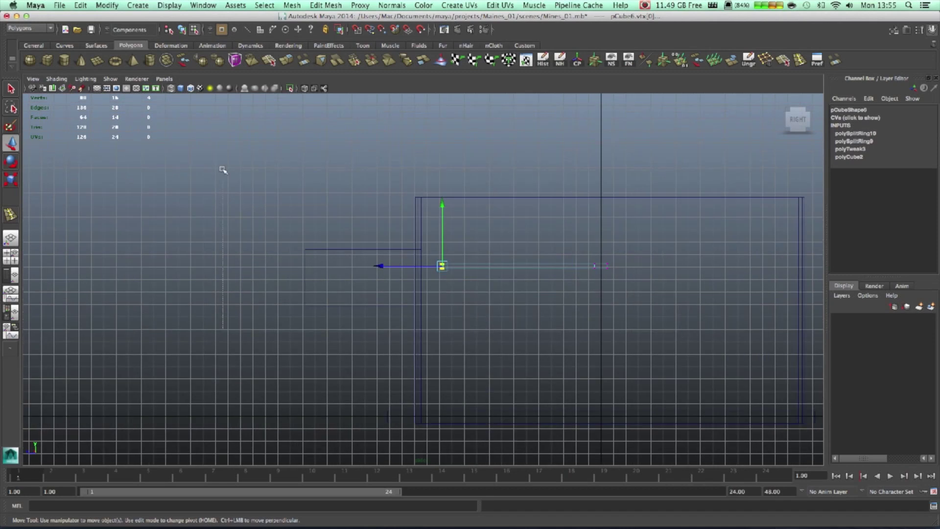
{"action": "key", "text": "z"}
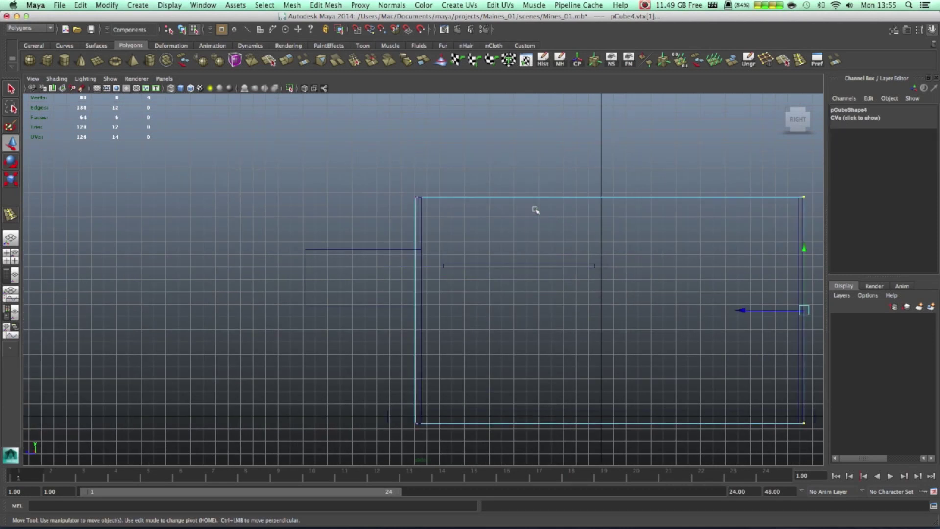
{"action": "left_click_drag", "start_coordinate": [525, 215], "coordinate": [525, 232]}
{"action": "right_click_drag", "start_coordinate": [560, 248], "coordinate": [714, 269], "text": "alt"}
{"action": "key", "text": "space"}
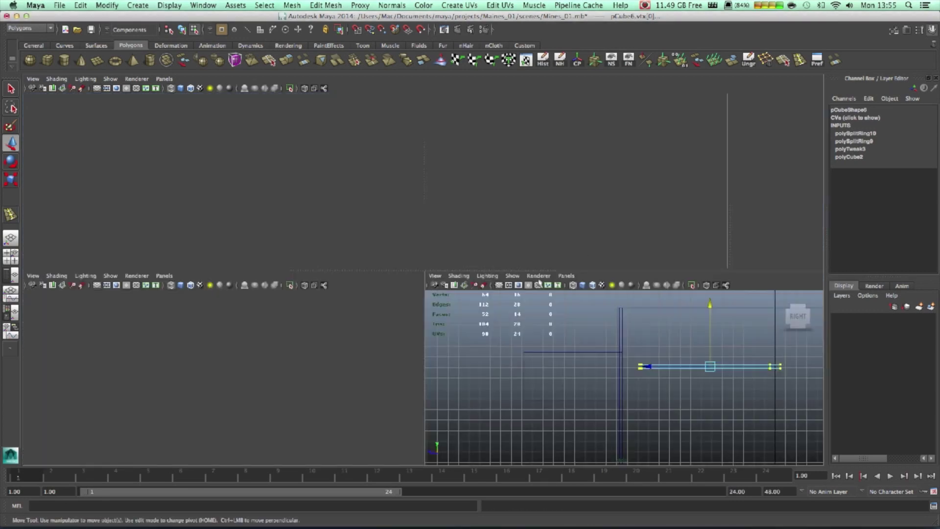
{"action": "left_click_drag", "start_coordinate": [610, 171], "coordinate": [630, 191], "text": "alt"}
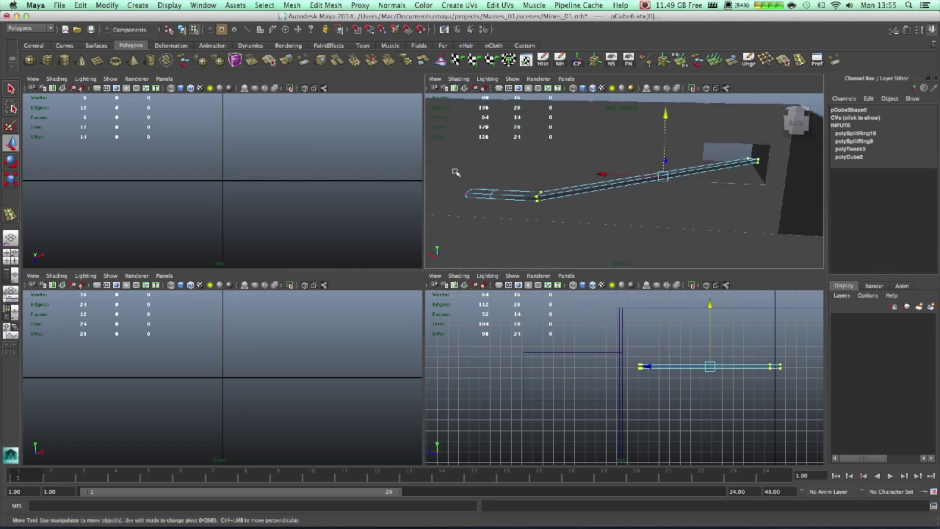
{"action": "left_click_drag", "start_coordinate": [532, 227], "coordinate": [532, 227], "text": "shift"}
{"action": "left_click_drag", "start_coordinate": [712, 307], "coordinate": [711, 336]}
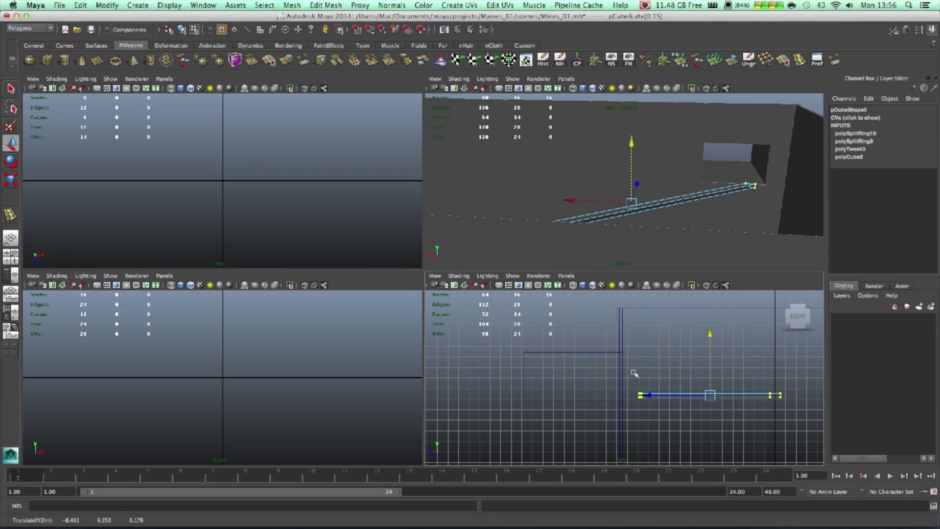
- Extend one end of the bar to the side wall and move the opposite end to the end wall's window at about X 24.3, Z -4.8
{"action": "left_click_drag", "start_coordinate": [670, 417], "coordinate": [671, 417]}
{"action": "left_click_drag", "start_coordinate": [570, 396], "coordinate": [562, 399]}
{"action": "left_click_drag", "start_coordinate": [619, 170], "coordinate": [522, 192], "text": "alt"}
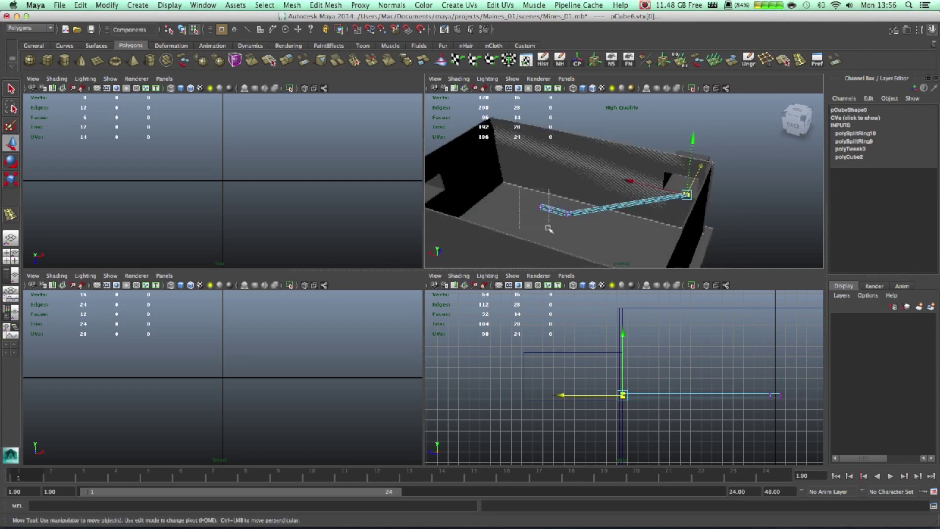
{"action": "left_click_drag", "start_coordinate": [537, 239], "coordinate": [528, 209], "text": "alt"}
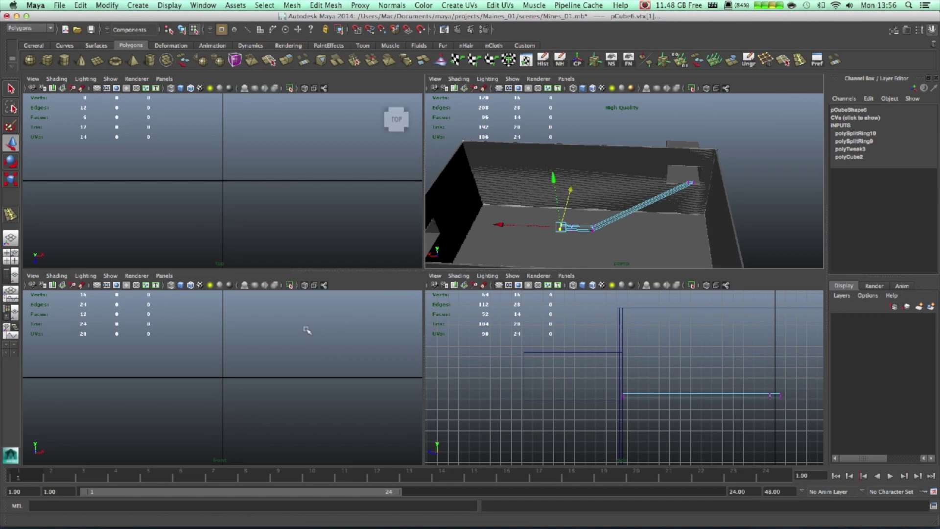
{"action": "key", "text": "space"}
{"action": "key", "text": "f"}
{"action": "scroll", "coordinate": [477, 261], "scroll_direction": "down", "scroll_amount": 10}
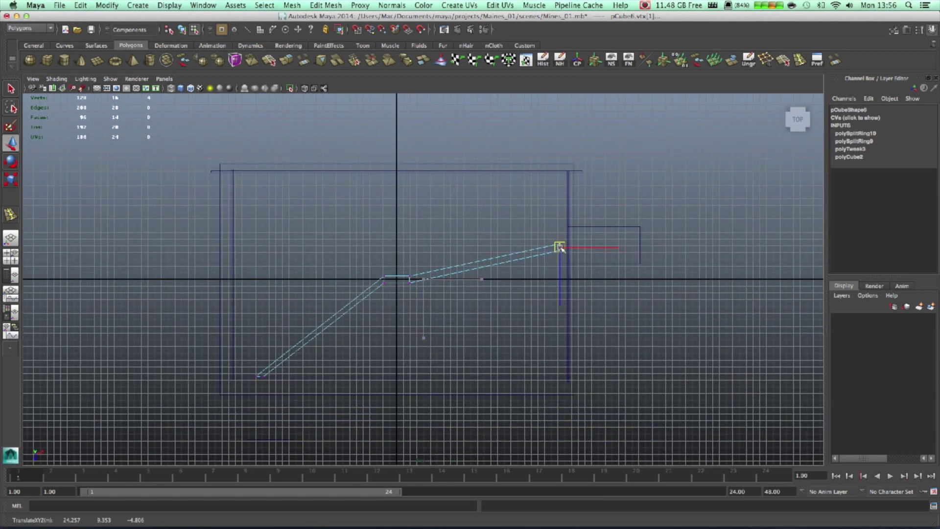
- Spread the bar's two inner vertex rows apart to bend it, and rotate the row nearer the side-wall end to follow the bend
{"action": "left_click_drag", "start_coordinate": [366, 266], "coordinate": [438, 245]}
{"action": "left_click", "coordinate": [402, 263]}
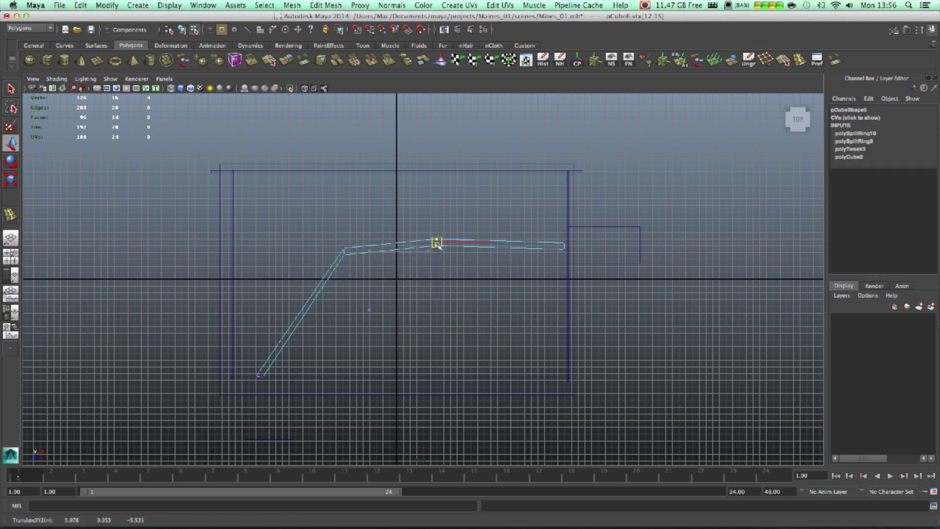
{"action": "middle_click_drag", "start_coordinate": [303, 269], "coordinate": [253, 293]}
{"action": "key", "text": "e"}
{"action": "scroll", "coordinate": [347, 280], "scroll_direction": "up", "scroll_amount": 2}
{"action": "middle_click_drag", "start_coordinate": [346, 281], "coordinate": [546, 305], "text": "alt"}
{"action": "scroll", "coordinate": [500, 236], "scroll_direction": "up", "scroll_amount": 3}
{"action": "left_click_drag", "start_coordinate": [496, 230], "coordinate": [435, 223]}
{"action": "scroll", "coordinate": [608, 334], "scroll_direction": "down", "scroll_amount": 3}
{"action": "scroll", "coordinate": [609, 332], "scroll_direction": "down", "scroll_amount": 2}
- Reposition the two inner vertex rows at about X -14.8, Z 2.4 and X 5.8, Z -4.9
{"action": "key", "text": "w"}
{"action": "left_click_drag", "start_coordinate": [435, 277], "coordinate": [440, 306]}
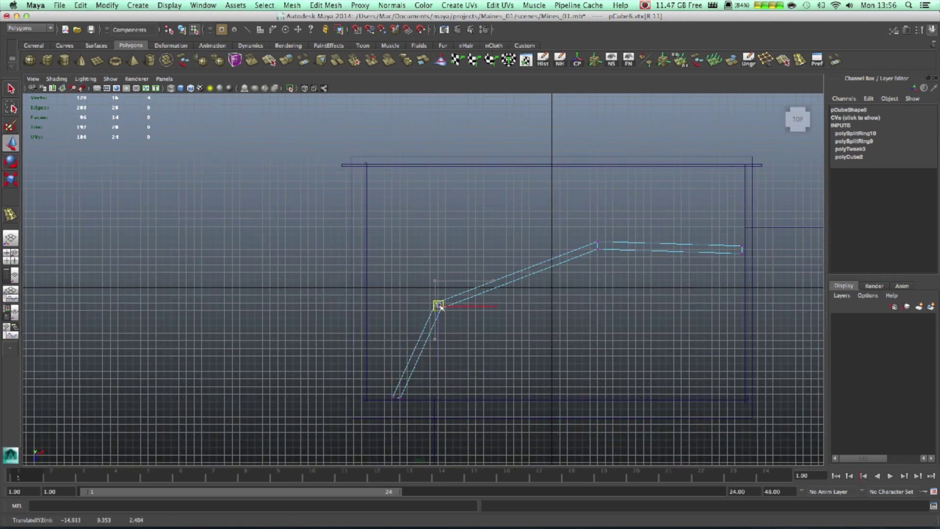
{"action": "left_click_drag", "start_coordinate": [579, 238], "coordinate": [596, 252]}
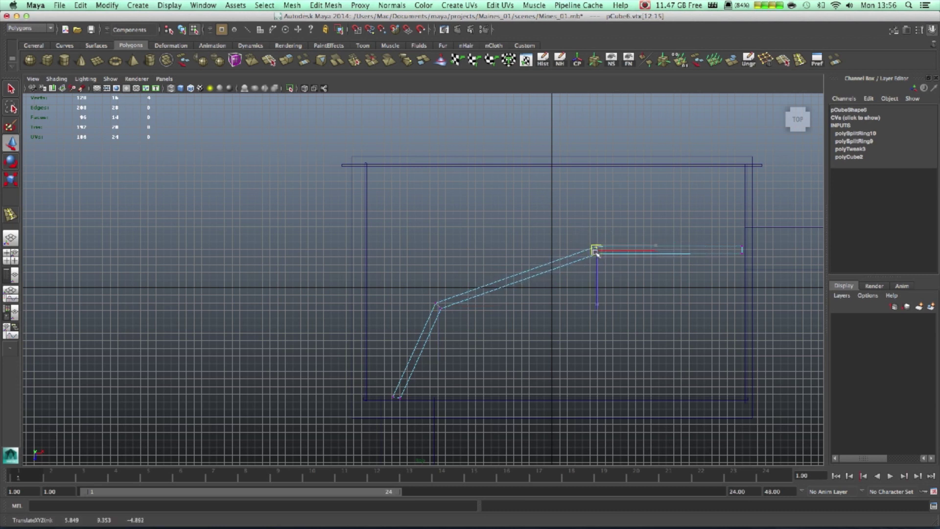
- Insert an edge loop in the bar's middle segment and move it to about X -5.8, Z -3.4 to round the bend
{"action": "left_click", "coordinate": [799, 59]}
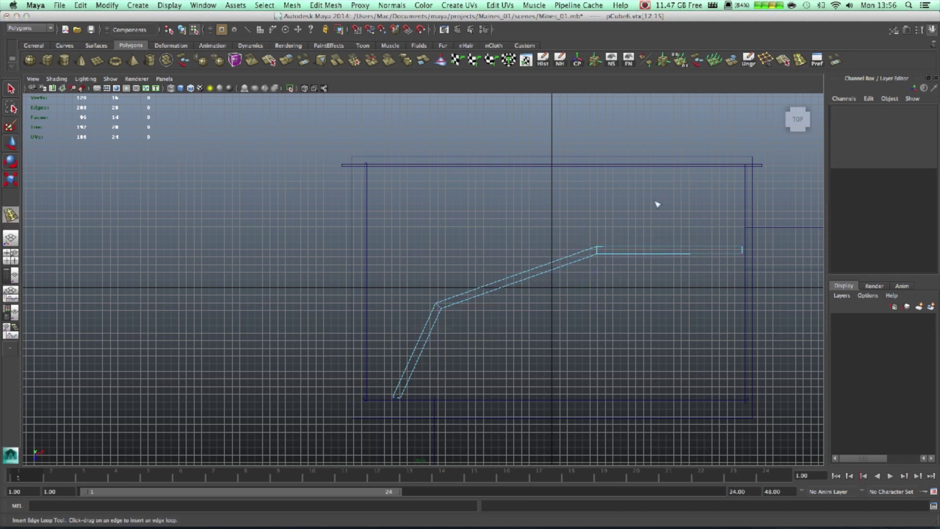
{"action": "left_click_drag", "start_coordinate": [524, 274], "coordinate": [504, 262]}
{"action": "key", "text": "w"}
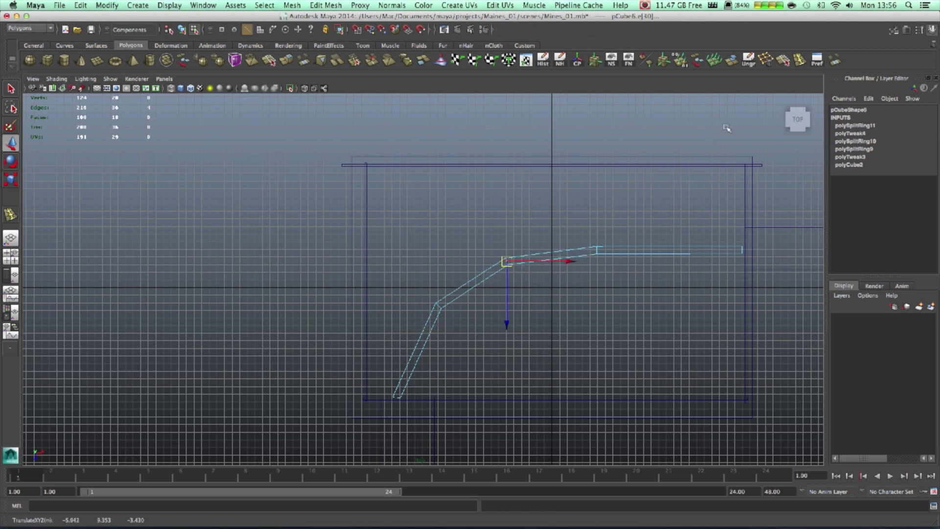
{"action": "left_click", "coordinate": [800, 60]}
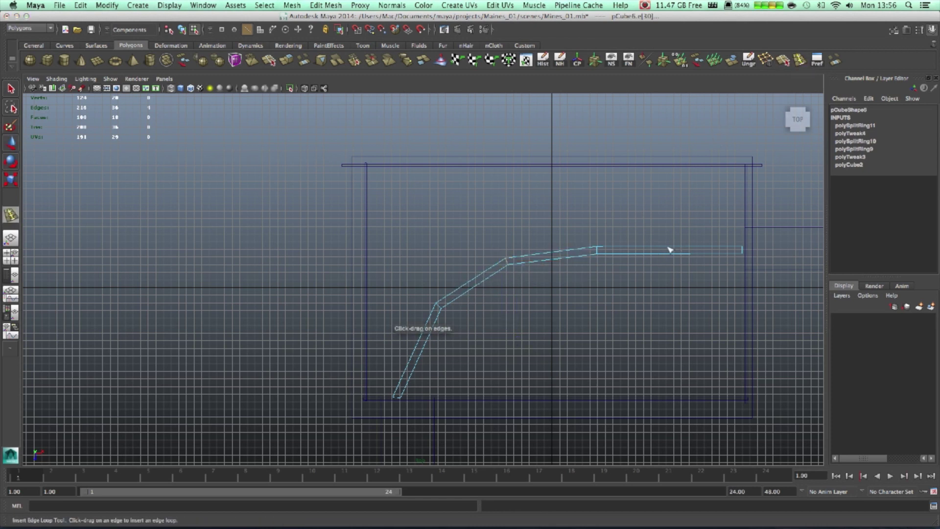
{"action": "key", "text": "w"}
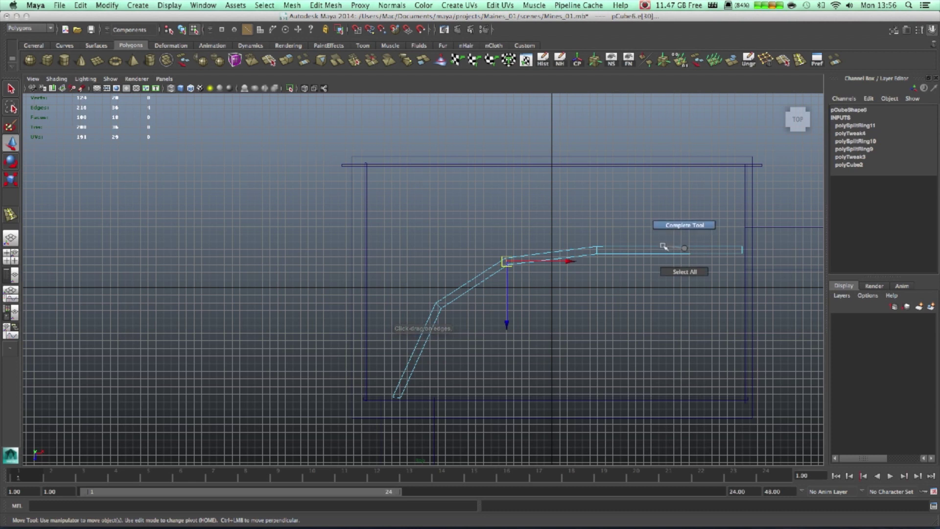
- Widen the bar's end at the end wall along Z to the window's width and centre it at about Z -4.4
{"action": "right_click_drag", "start_coordinate": [681, 245], "coordinate": [645, 245]}
{"action": "left_click_drag", "start_coordinate": [725, 237], "coordinate": [761, 276]}
{"action": "key", "text": "e"}
{"action": "key", "text": "r"}
{"action": "left_click_drag", "start_coordinate": [742, 339], "coordinate": [743, 455]}
{"action": "left_click_drag", "start_coordinate": [743, 342], "coordinate": [748, 432]}
{"action": "key", "text": "w"}
{"action": "left_click_drag", "start_coordinate": [742, 251], "coordinate": [743, 255]}
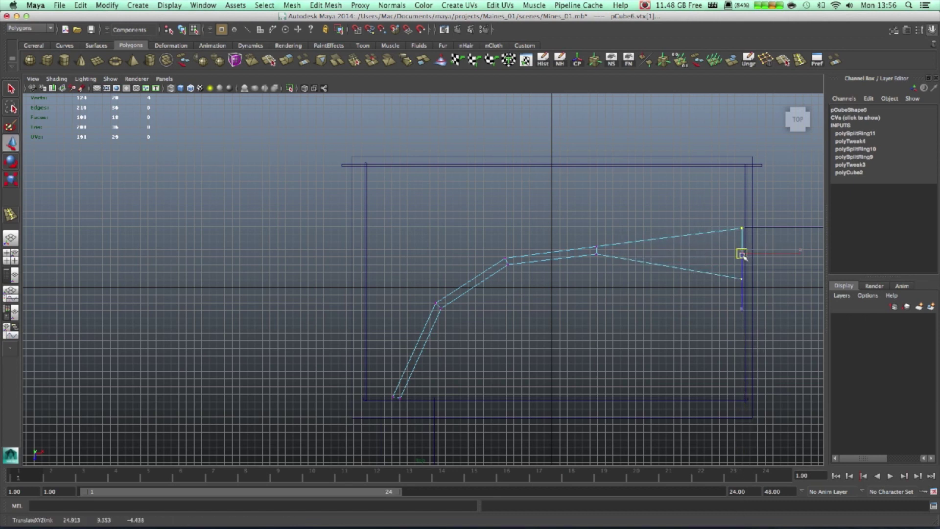
- Widen the bar's end at the side wall along X and shift it along the wall
{"action": "left_click_drag", "start_coordinate": [392, 380], "coordinate": [438, 414]}
{"action": "key", "text": "r"}
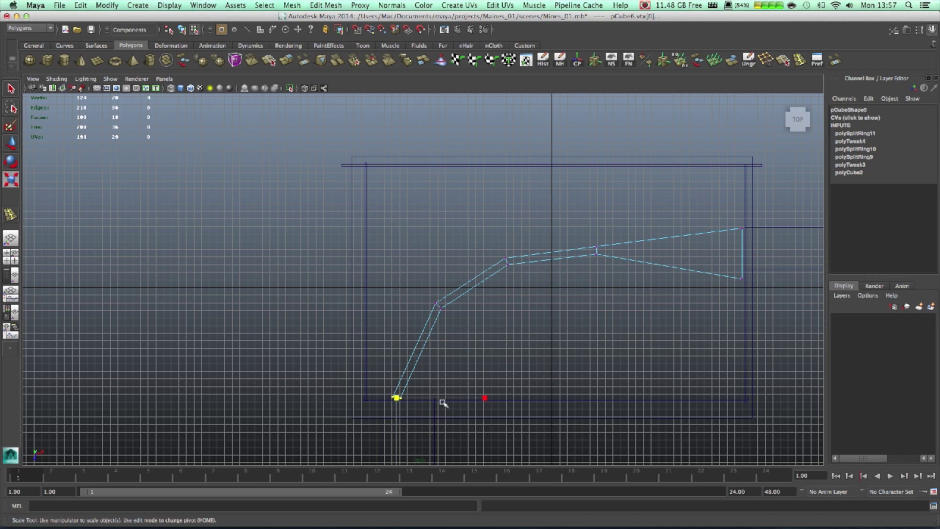
{"action": "left_click_drag", "start_coordinate": [486, 398], "coordinate": [642, 398]}
{"action": "key", "text": "w"}
{"action": "left_click_drag", "start_coordinate": [469, 397], "coordinate": [518, 397]}
- Widen the bend nearest the side wall by scaling its vertices along X and moving its outer corner outward
{"action": "key", "text": "r"}
{"action": "left_click_drag", "start_coordinate": [425, 296], "coordinate": [481, 335]}
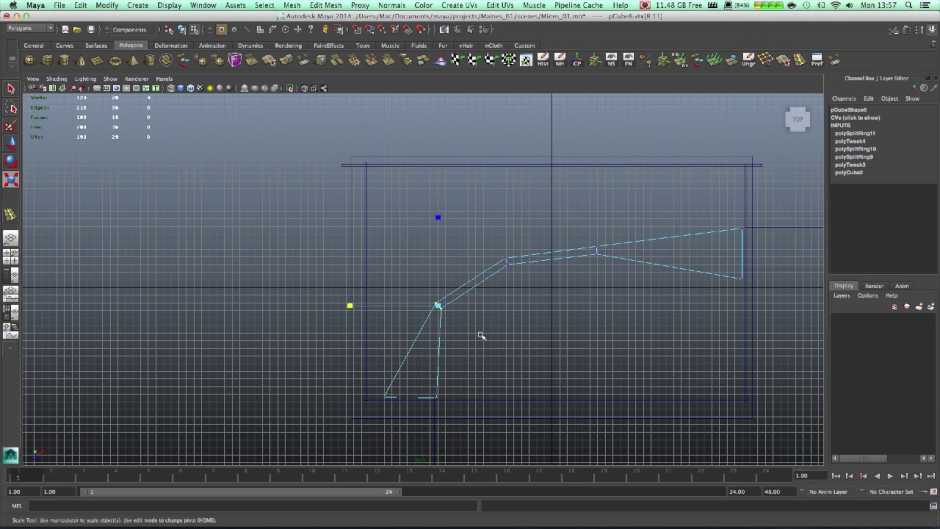
{"action": "middle_click_drag", "start_coordinate": [447, 308], "coordinate": [451, 311]}
{"action": "left_click_drag", "start_coordinate": [350, 307], "coordinate": [21, 290]}
{"action": "key", "text": "w"}
{"action": "left_click_drag", "start_coordinate": [433, 317], "coordinate": [434, 318]}
{"action": "left_click_drag", "start_coordinate": [426, 302], "coordinate": [412, 302]}
- Move the corner vertices of the other two bends apart to widen the bar into a walkway
{"action": "left_click_drag", "start_coordinate": [496, 254], "coordinate": [510, 260]}
{"action": "left_click_drag", "start_coordinate": [505, 258], "coordinate": [495, 249]}
{"action": "mouse_move", "coordinate": [520, 280]}
{"action": "left_mouse_down"}
{"action": "mouse_move", "coordinate": [507, 262]}
{"action": "mouse_move", "coordinate": [506, 273]}
{"action": "left_mouse_up"}
{"action": "left_click_drag", "start_coordinate": [587, 247], "coordinate": [605, 254]}
{"action": "left_click_drag", "start_coordinate": [595, 252], "coordinate": [603, 277]}
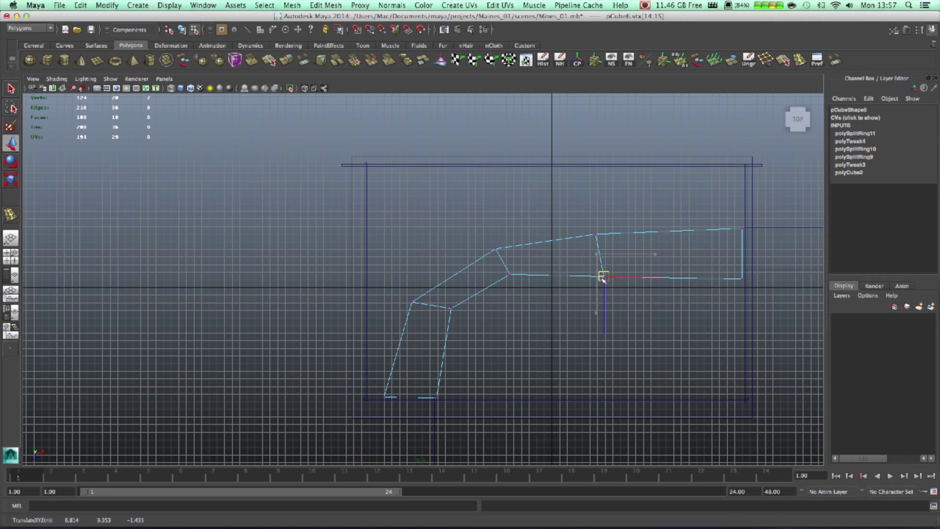
- Adjust the walkway's inner and outer corner vertices to even out its width through the curve
{"action": "left_click_drag", "start_coordinate": [505, 268], "coordinate": [517, 284]}
{"action": "left_click_drag", "start_coordinate": [442, 300], "coordinate": [462, 316]}
{"action": "left_click_drag", "start_coordinate": [451, 310], "coordinate": [463, 315]}
{"action": "mouse_move", "coordinate": [482, 246]}
{"action": "left_mouse_down"}
{"action": "mouse_move", "coordinate": [501, 263]}
{"action": "mouse_move", "coordinate": [492, 239]}
{"action": "mouse_move", "coordinate": [494, 248]}
{"action": "left_mouse_up"}
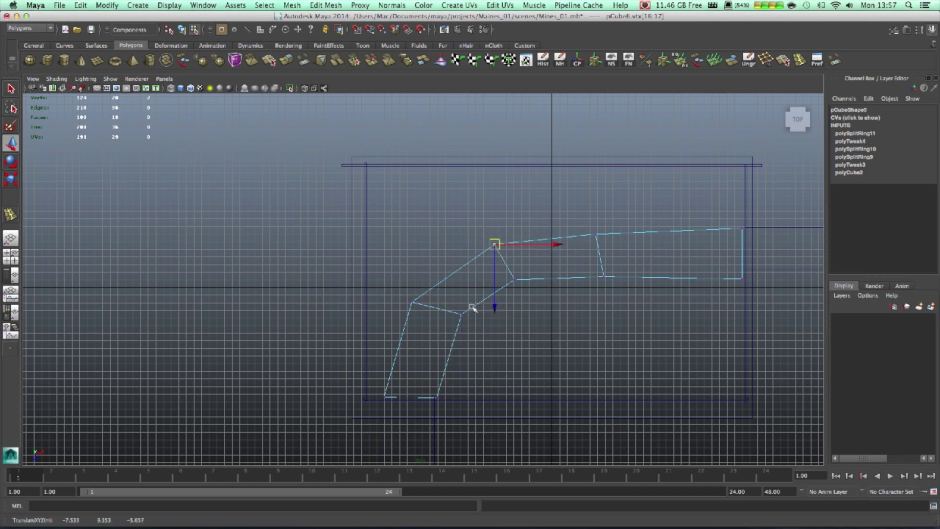
{"action": "left_click_drag", "start_coordinate": [452, 309], "coordinate": [467, 317]}
{"action": "left_click_drag", "start_coordinate": [506, 277], "coordinate": [516, 288]}
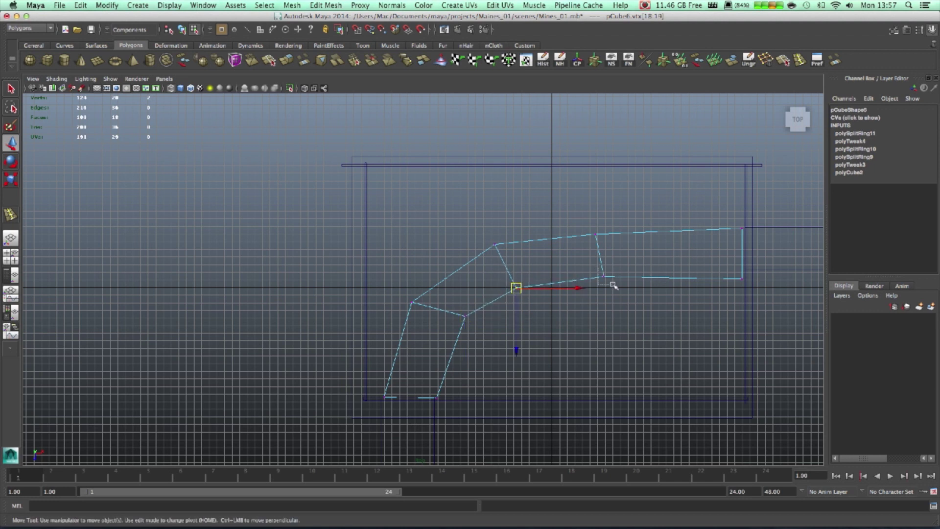
{"action": "left_click_drag", "start_coordinate": [606, 278], "coordinate": [610, 285]}
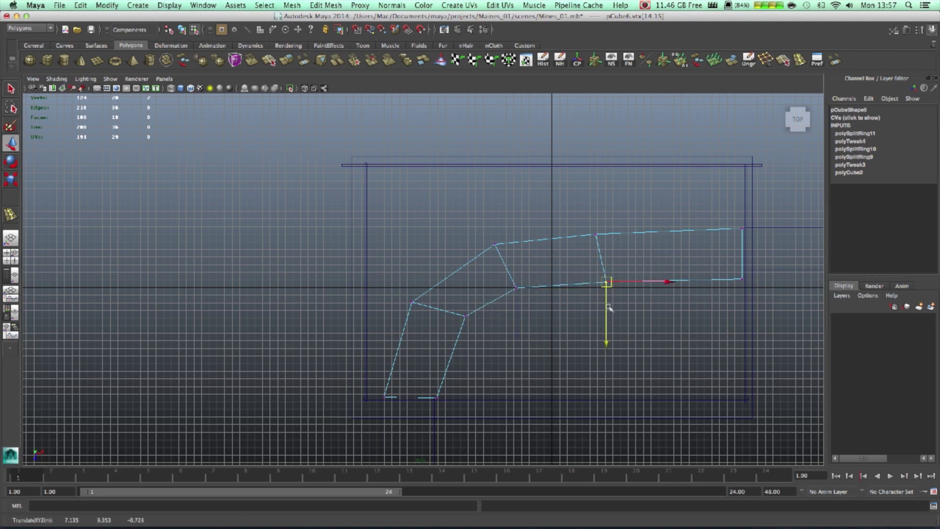
- Create a display layer named Walls_01
{"action": "key", "text": "space"}
{"action": "key", "text": "space"}
{"action": "left_click_drag", "start_coordinate": [579, 236], "coordinate": [546, 296], "text": "alt"}
{"action": "scroll", "coordinate": [646, 246], "scroll_direction": "down", "scroll_amount": 10}
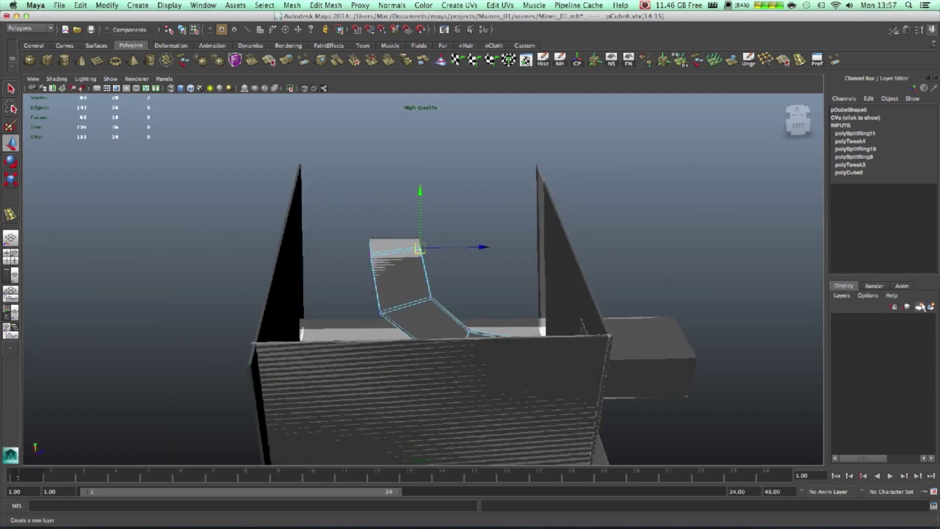
{"action": "double_click", "coordinate": [871, 321]}
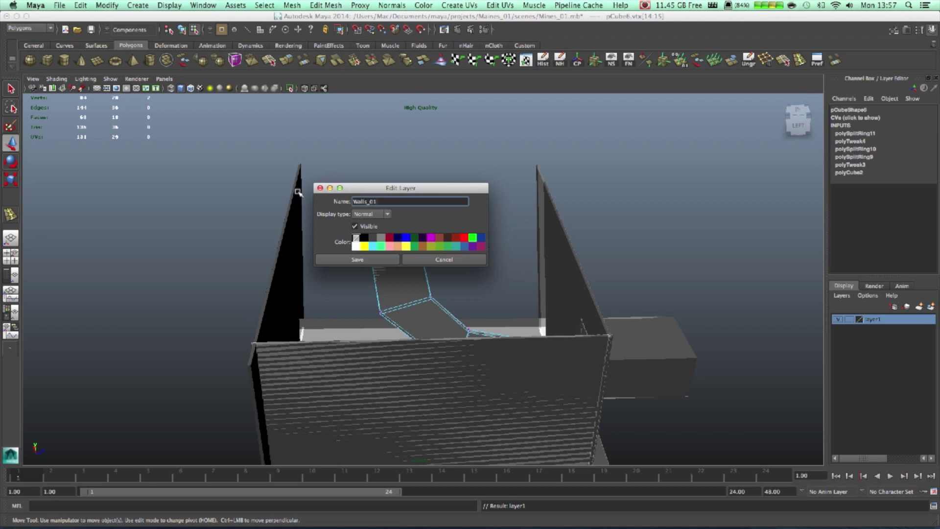
{"action": "left_click", "coordinate": [381, 262]}
- Add the near end wall and the adjoining long side wall as objects to the Walls_01 layer and set the layer to template display
{"action": "left_click", "coordinate": [405, 380]}
{"action": "scroll", "coordinate": [361, 326], "scroll_direction": "up", "scroll_amount": 5}
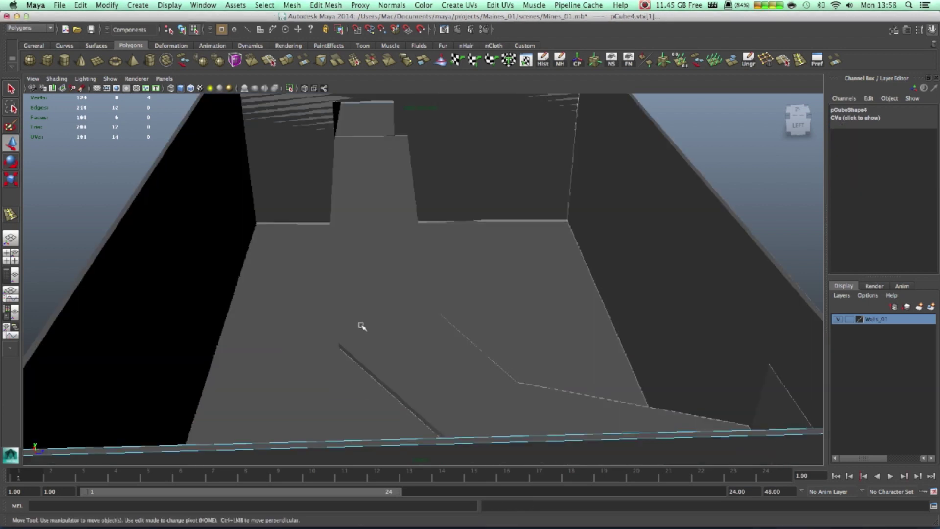
{"action": "left_click", "coordinate": [195, 248], "text": "shift"}
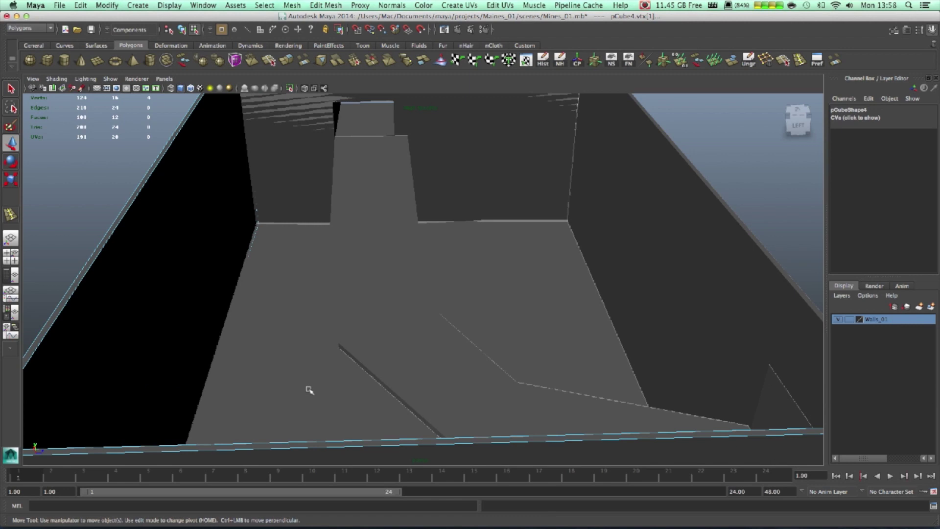
{"action": "right_click_drag", "start_coordinate": [152, 258], "coordinate": [183, 247]}
{"action": "left_click", "coordinate": [182, 248]}
{"action": "left_click", "coordinate": [233, 450], "text": "shift"}
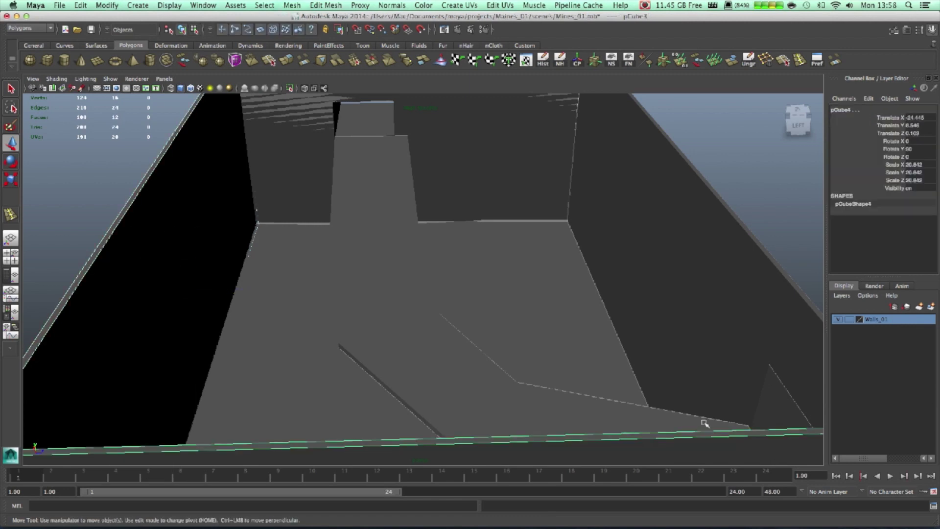
{"action": "right_click", "coordinate": [897, 324]}
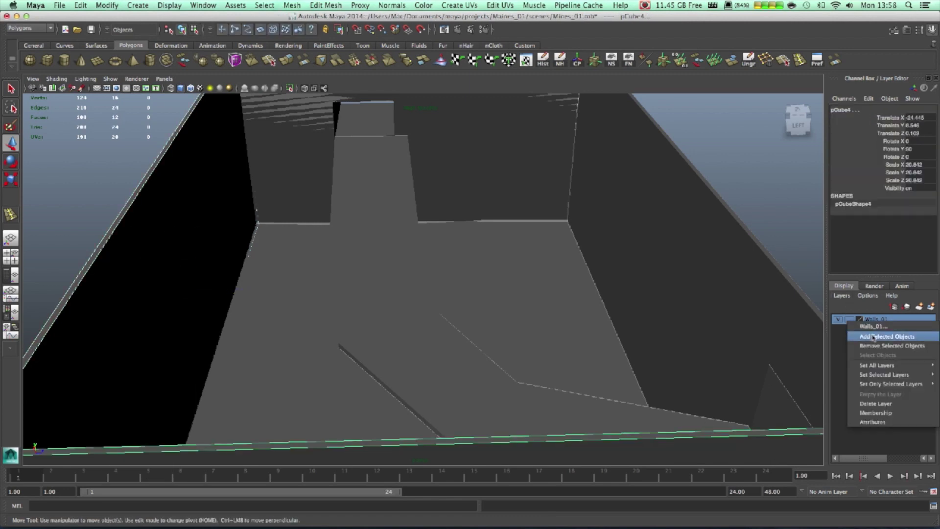
{"action": "left_click", "coordinate": [162, 248]}
{"action": "scroll", "coordinate": [178, 247], "scroll_direction": "down", "scroll_amount": 3}
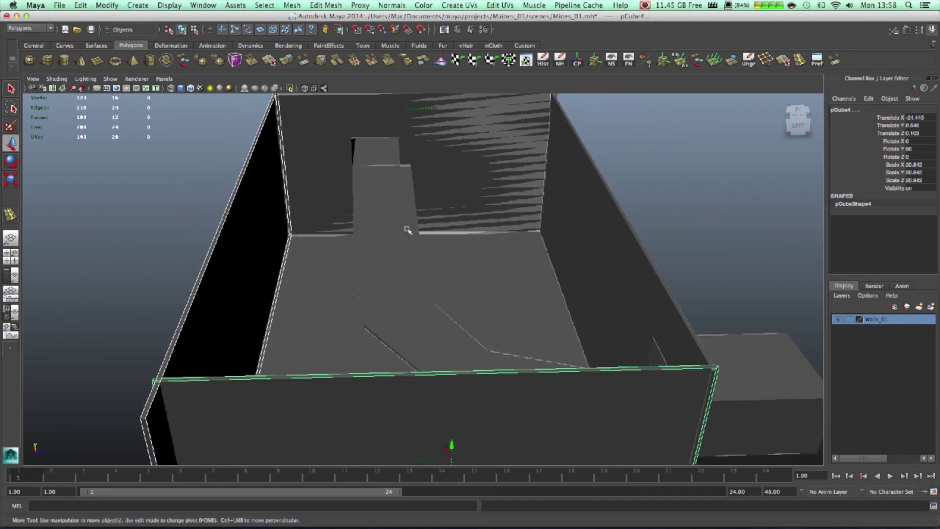
{"action": "left_click", "coordinate": [171, 215]}
{"action": "left_click", "coordinate": [221, 235]}
{"action": "left_click", "coordinate": [304, 387], "text": "shift"}
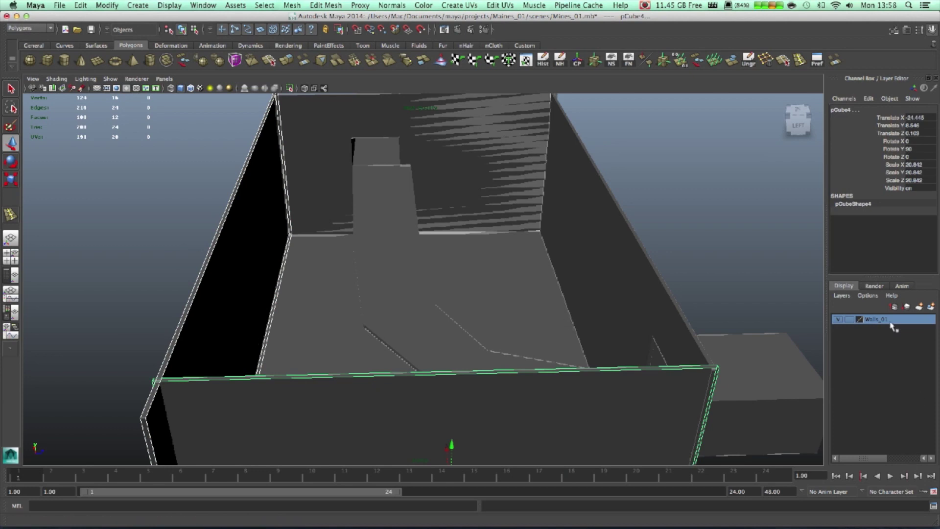
{"action": "right_click", "coordinate": [896, 324]}
{"action": "left_click", "coordinate": [887, 336]}
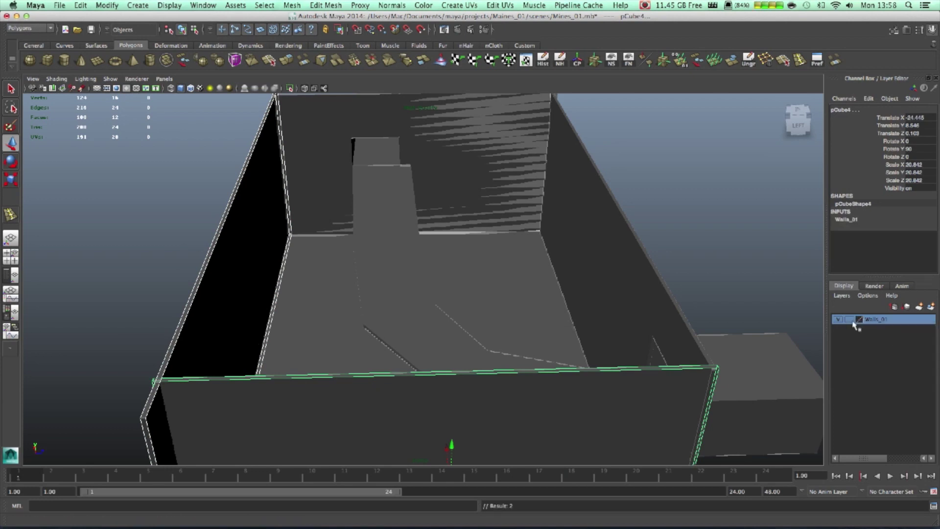
{"action": "left_click", "coordinate": [849, 319]}
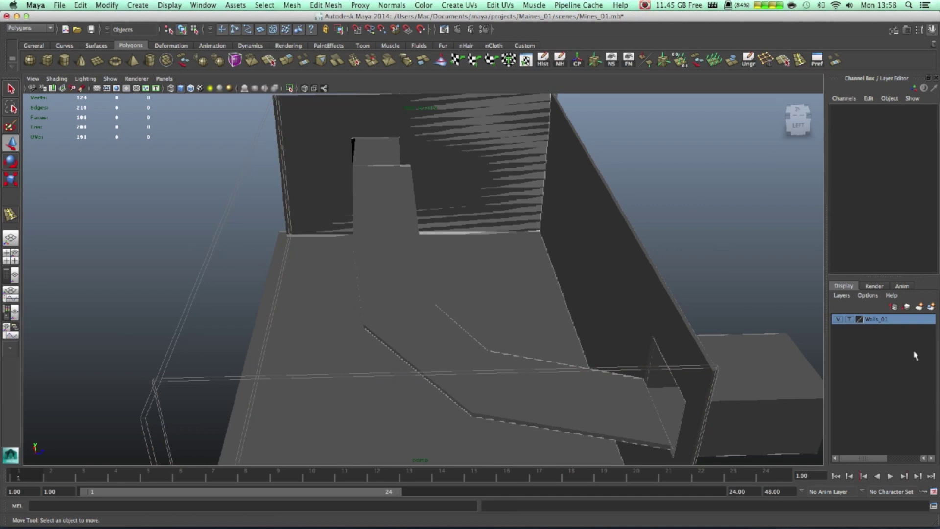
{"action": "left_click_drag", "start_coordinate": [267, 372], "coordinate": [335, 356], "text": "alt"}
{"action": "scroll", "coordinate": [621, 235], "scroll_direction": "up", "scroll_amount": 10}
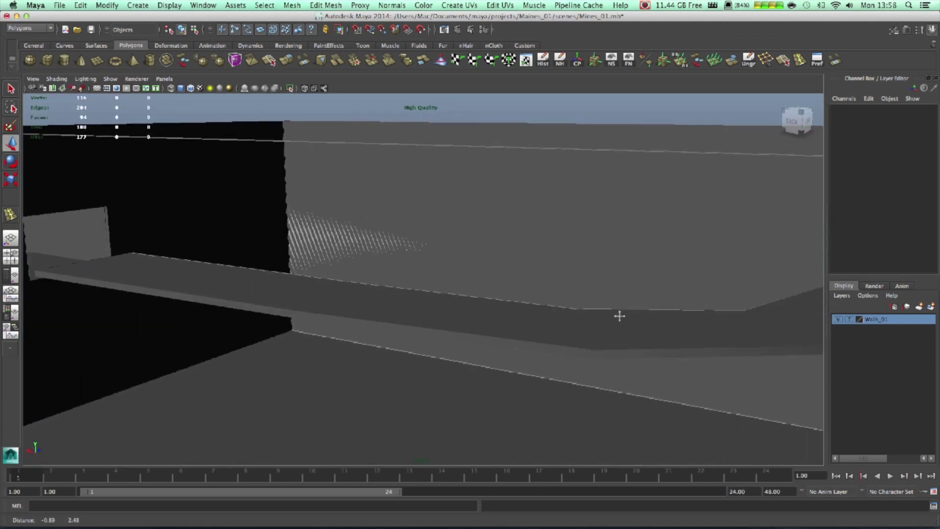
{"action": "left_click_drag", "start_coordinate": [489, 265], "coordinate": [453, 329], "text": "alt"}
{"action": "left_click", "coordinate": [453, 330]}
{"action": "left_click_drag", "start_coordinate": [367, 369], "coordinate": [466, 325], "text": "alt"}
{"action": "right_click", "coordinate": [568, 247]}
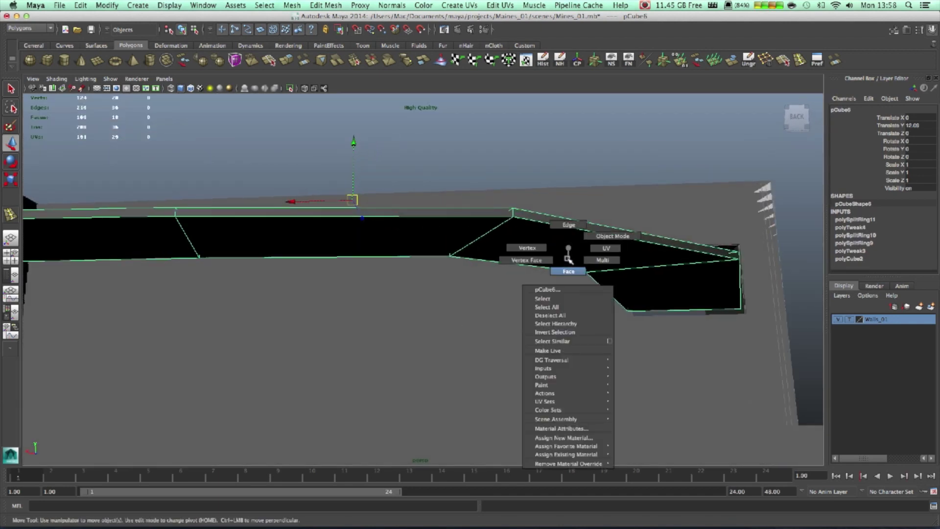
{"action": "left_click", "coordinate": [568, 271]}
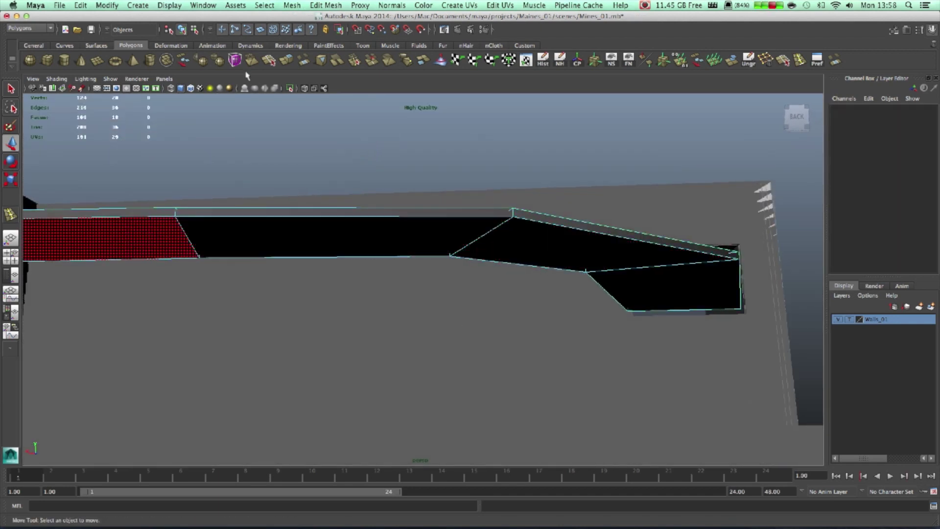
{"action": "right_click_drag", "start_coordinate": [468, 242], "coordinate": [502, 227]}
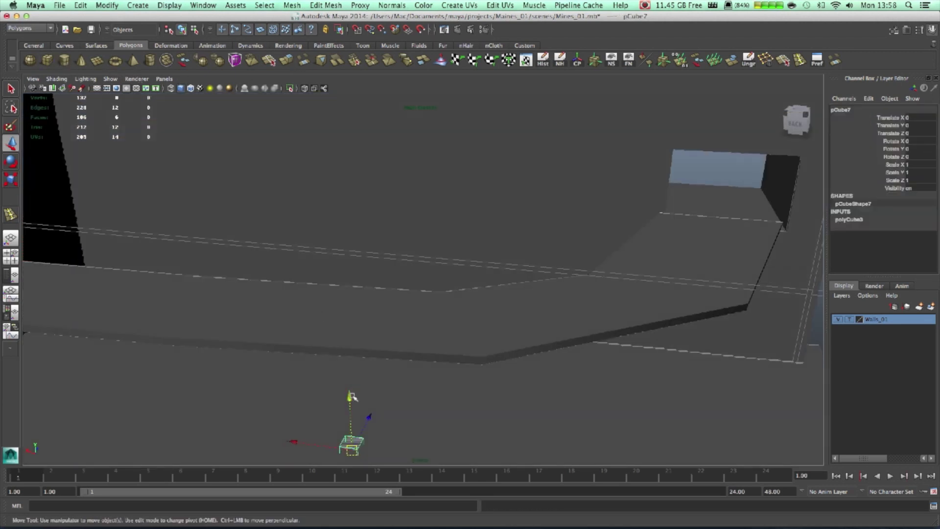
- Create a polygon cube and raise it to Translate Y 7.155, just beneath the walkway
{"action": "left_click_drag", "start_coordinate": [351, 396], "coordinate": [358, 286]}
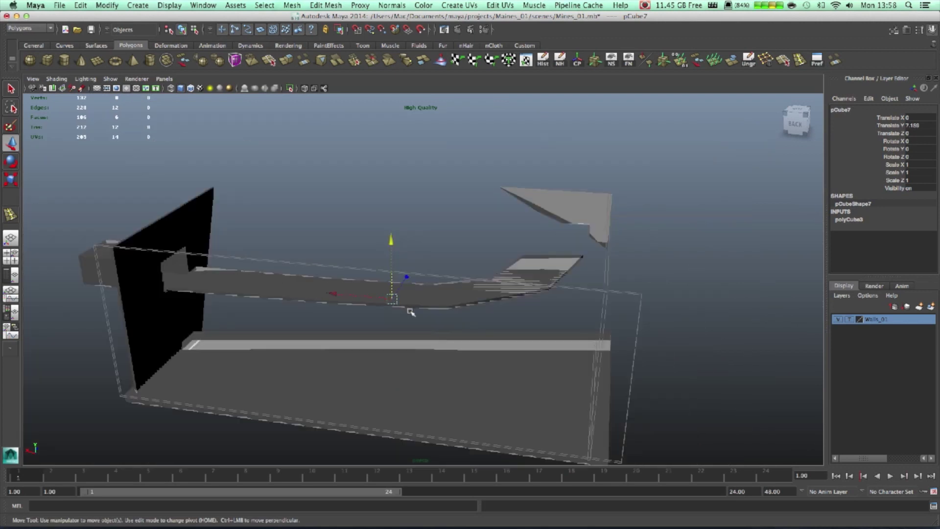
{"action": "key", "text": "e"}
{"action": "key", "text": "r"}
{"action": "left_click_drag", "start_coordinate": [384, 350], "coordinate": [443, 137], "text": "alt"}
{"action": "scroll", "coordinate": [469, 299], "scroll_direction": "down", "scroll_amount": 10}
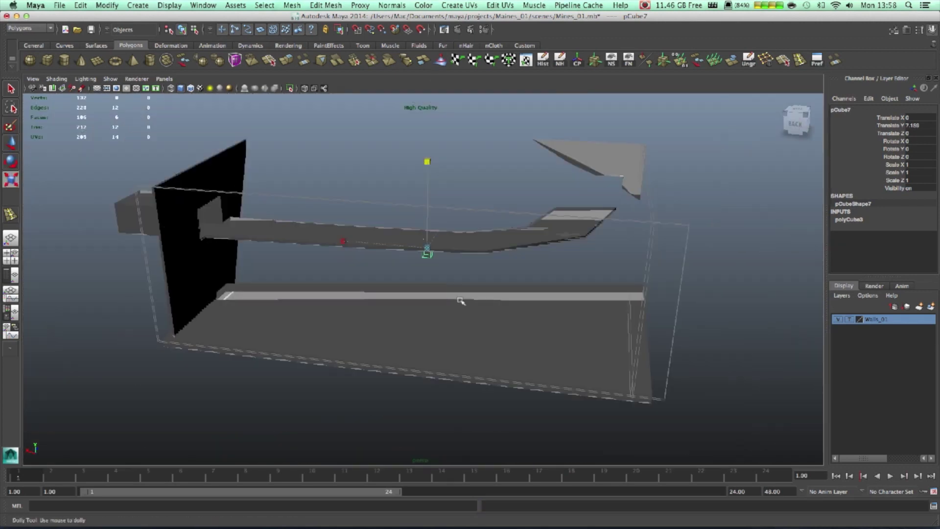
{"action": "left_click_drag", "start_coordinate": [461, 300], "coordinate": [488, 294], "text": "alt"}
{"action": "scroll", "coordinate": [462, 261], "scroll_direction": "up", "scroll_amount": 10}
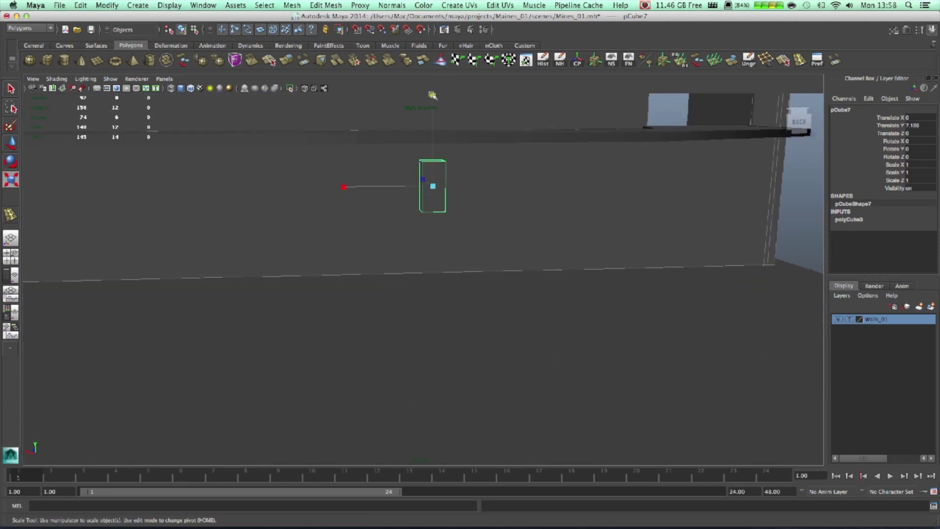
- Stretch the cube vertically into a tall pillar and position it at Translate Y 4.533 so it reaches through the walkway
{"action": "key", "text": "w"}
{"action": "left_click_drag", "start_coordinate": [432, 123], "coordinate": [435, 222]}
{"action": "key", "text": "r"}
{"action": "key", "text": "e"}
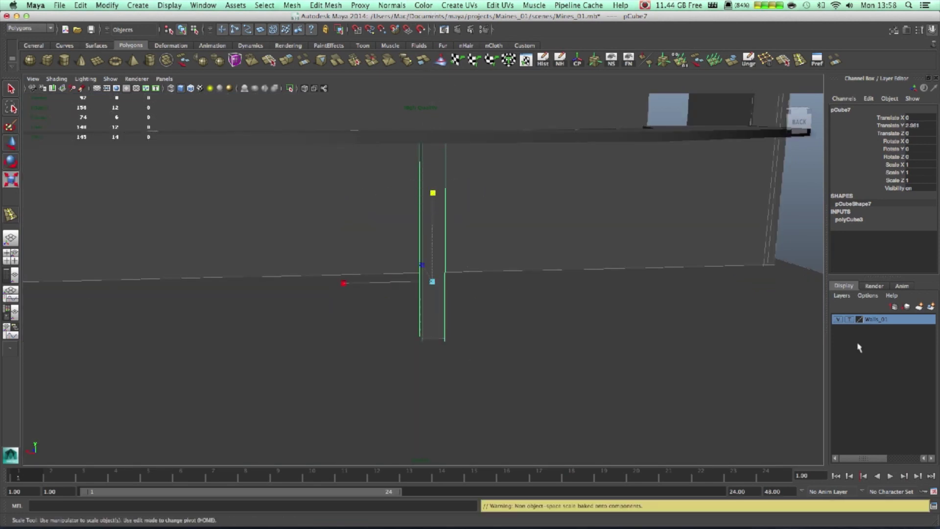
{"action": "left_click_drag", "start_coordinate": [639, 311], "coordinate": [528, 304], "text": "alt"}
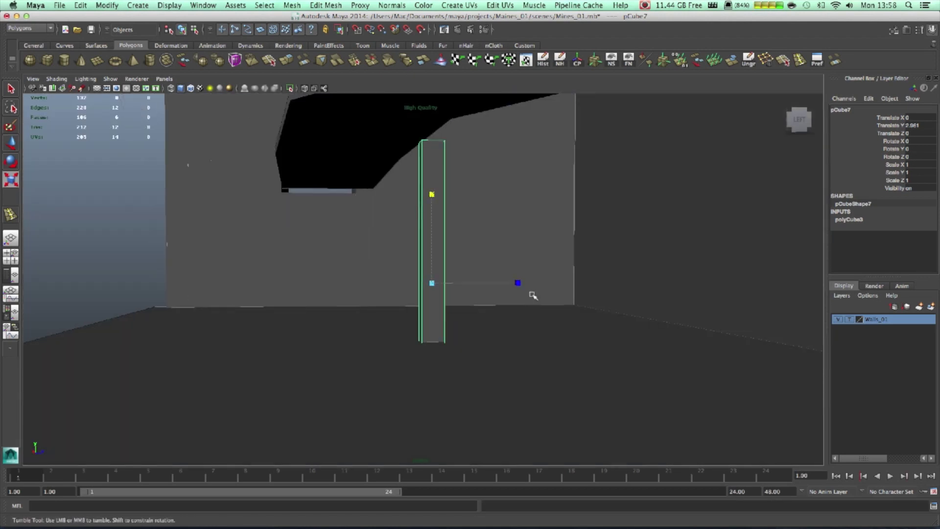
{"action": "left_click_drag", "start_coordinate": [508, 335], "coordinate": [536, 239], "text": "alt"}
{"action": "key", "text": "w"}
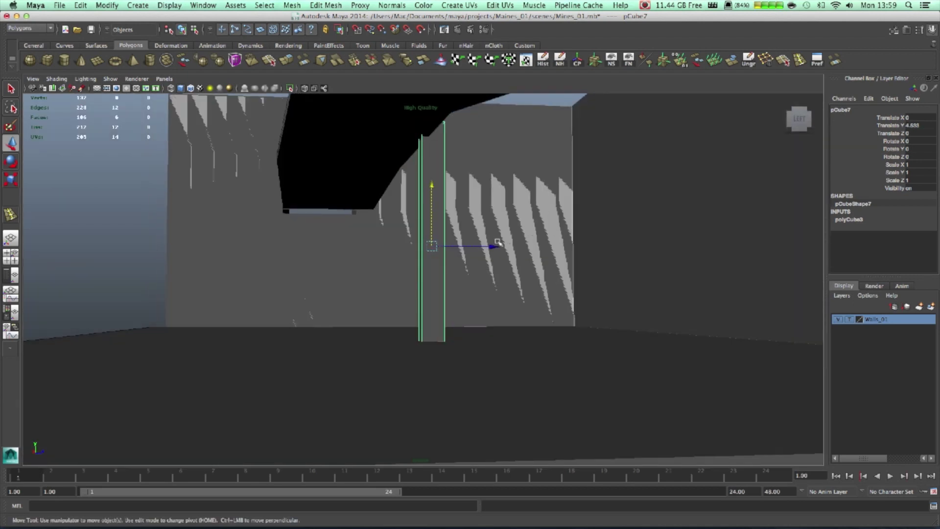
- Move the pillar sideways to one edge of the walkway and duplicate it to make a pair across the walkway's width
{"action": "left_click", "coordinate": [456, 248]}
{"action": "left_click", "coordinate": [432, 274]}
{"action": "left_click_drag", "start_coordinate": [490, 246], "coordinate": [379, 259]}
{"action": "key", "text": "ctrl+d"}
{"action": "left_click_drag", "start_coordinate": [403, 395], "coordinate": [455, 415], "text": "alt"}
{"action": "left_click_drag", "start_coordinate": [451, 319], "coordinate": [444, 169], "text": "alt"}
- Select both pillars, duplicate the pair and move the copies along the walkway to Translate X 6.412
{"action": "left_click", "coordinate": [439, 156]}
{"action": "left_click", "coordinate": [435, 150]}
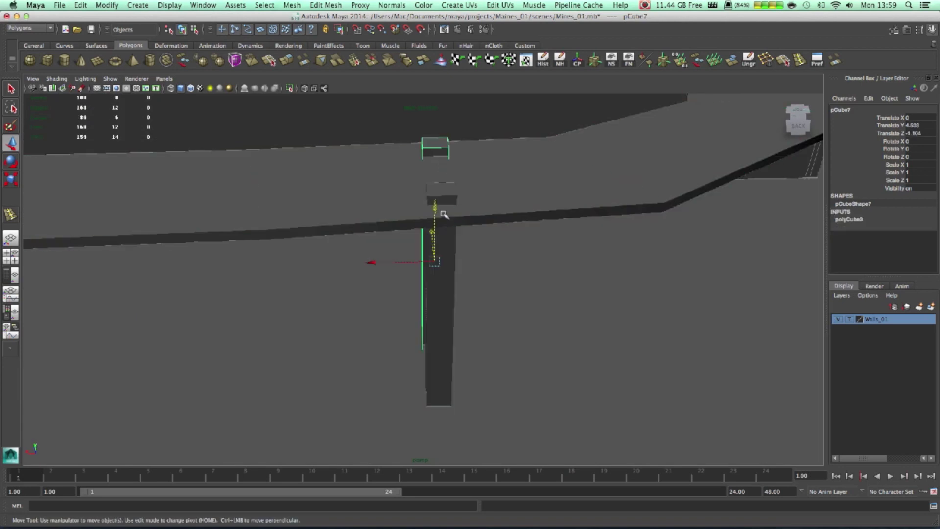
{"action": "left_click", "coordinate": [448, 284], "text": "shift"}
{"action": "left_click_drag", "start_coordinate": [448, 284], "coordinate": [524, 342], "text": "alt"}
{"action": "key", "text": "ctrl+d"}
{"action": "middle_click_drag", "start_coordinate": [640, 337], "coordinate": [554, 333]}
{"action": "left_click_drag", "start_coordinate": [554, 334], "coordinate": [503, 346], "text": "alt"}
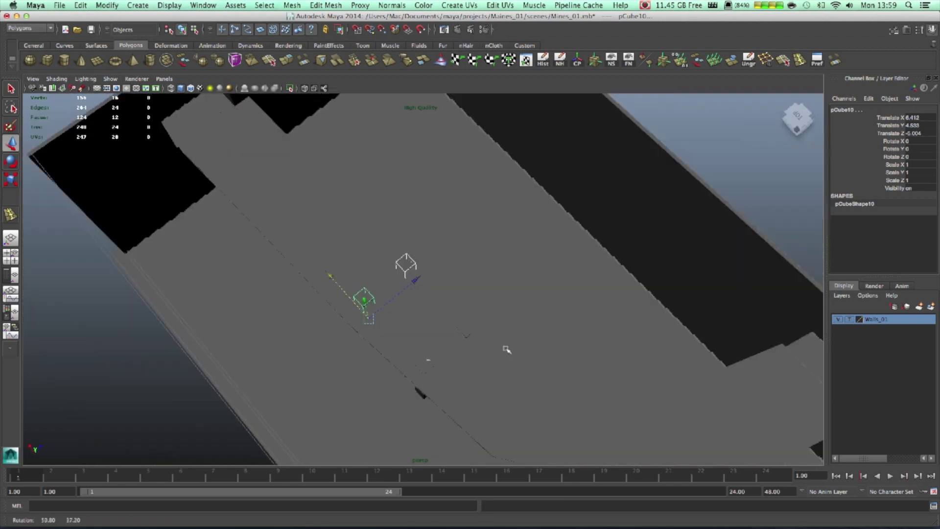
- In the top view, duplicate the pillar pair three times and space the copies along the straight section to the walkway's end
{"action": "key", "text": "space"}
{"action": "key", "text": "space"}
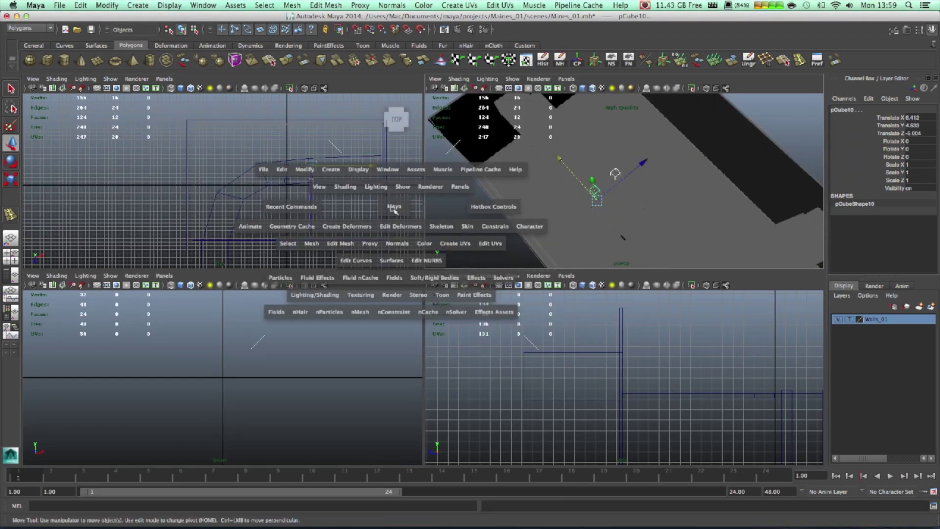
{"action": "scroll", "coordinate": [770, 269], "scroll_direction": "up", "scroll_amount": 3}
{"action": "middle_click_drag", "start_coordinate": [770, 268], "coordinate": [490, 250], "text": "alt"}
{"action": "scroll", "coordinate": [490, 250], "scroll_direction": "up", "scroll_amount": 2}
{"action": "left_click_drag", "start_coordinate": [414, 202], "coordinate": [735, 185]}
{"action": "key", "text": "ctrl+d"}
{"action": "key", "text": "ctrl+d"}
{"action": "key", "text": "ctrl+d"}
{"action": "middle_click_drag", "start_coordinate": [495, 249], "coordinate": [547, 185], "text": "alt"}
- Duplicate the pillar pair again, place it at the first bend and nudge the inner pillar to fit the walkway's inner corner
{"action": "key", "text": "ctrl+d"}
{"action": "scroll", "coordinate": [667, 273], "scroll_direction": "down", "scroll_amount": 2}
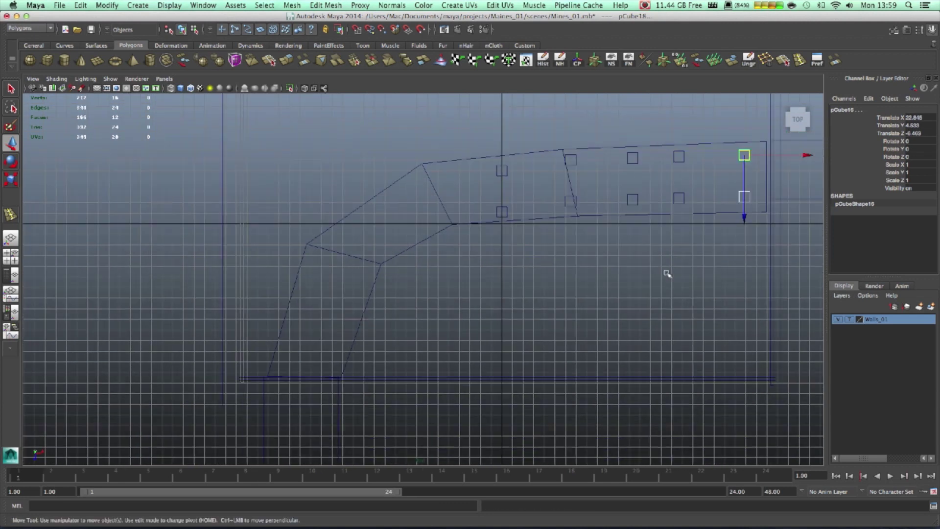
{"action": "left_click_drag", "start_coordinate": [751, 163], "coordinate": [437, 184]}
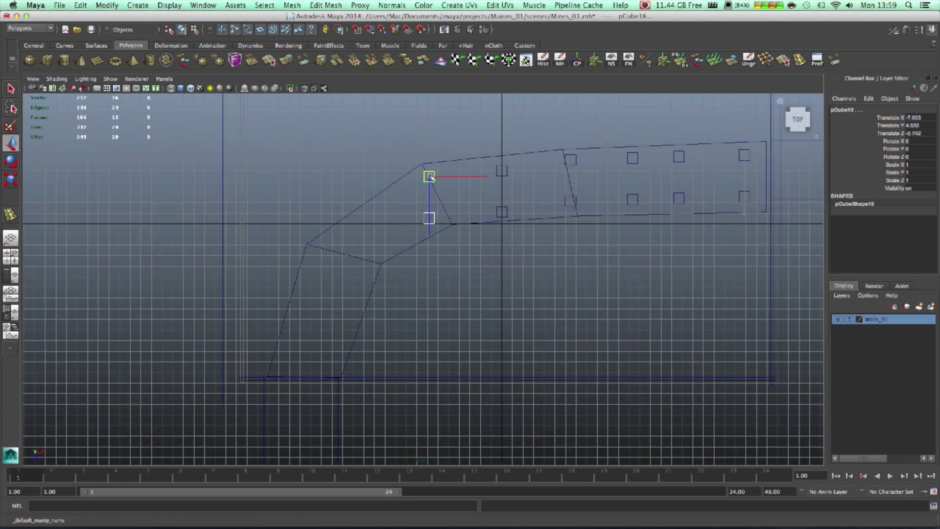
{"action": "left_click", "coordinate": [435, 222]}
{"action": "left_click", "coordinate": [431, 219]}
{"action": "left_click_drag", "start_coordinate": [431, 217], "coordinate": [442, 218]}
{"action": "left_click", "coordinate": [436, 179]}
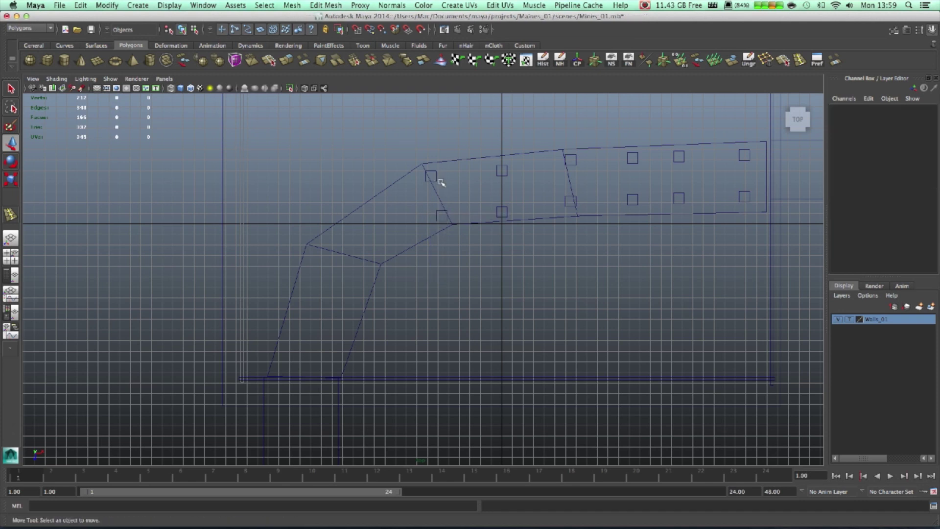
- Duplicate single pillars around the curve and along both edges of the short arm, placing the last at X -20.002, Z 12.908
{"action": "left_click", "coordinate": [439, 180]}
{"action": "left_click_drag", "start_coordinate": [425, 180], "coordinate": [292, 363]}
{"action": "key", "text": "ctrl+d"}
{"action": "key", "text": "ctrl+d"}
{"action": "key", "text": "ctrl+d"}
{"action": "key", "text": "ctrl+d"}
{"action": "key", "text": "ctrl+d"}
{"action": "key", "text": "ctrl+d"}
{"action": "key", "text": "ctrl+d"}
{"action": "key", "text": "ctrl+d"}
{"action": "key", "text": "ctrl+d"}
{"action": "key", "text": "space"}
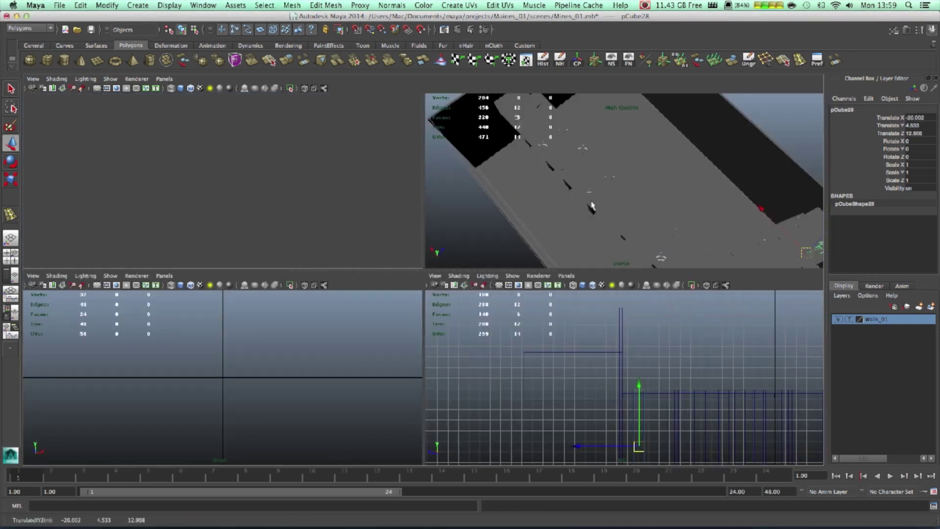
{"action": "key", "text": "space"}
- Select the long side wall and insert two vertical edge loops and one horizontal loop to outline a small opening above the walkway
{"action": "left_click_drag", "start_coordinate": [560, 225], "coordinate": [632, 175], "text": "alt"}
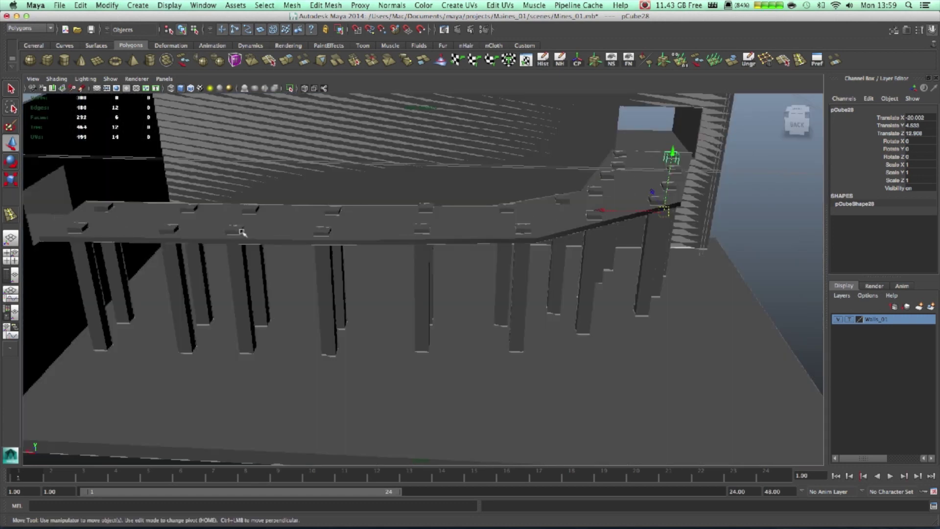
{"action": "left_click_drag", "start_coordinate": [640, 143], "coordinate": [704, 136], "text": "alt"}
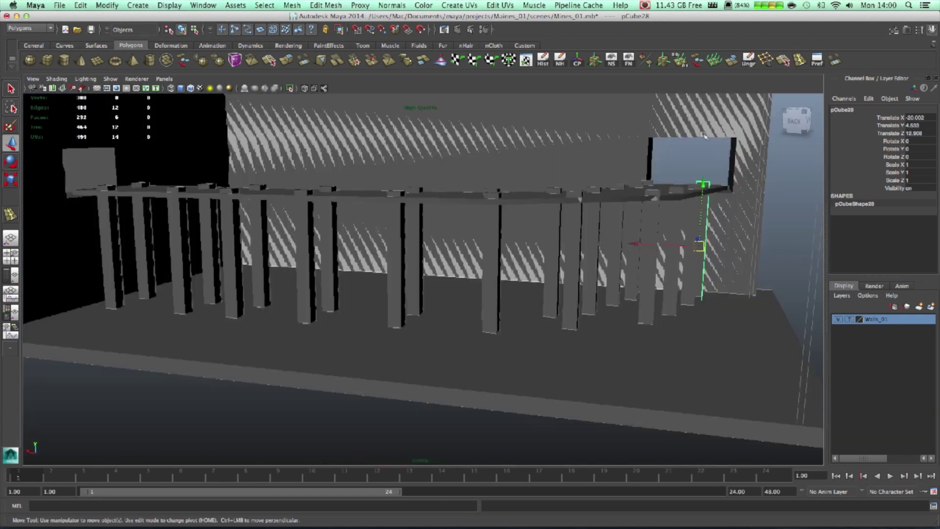
{"action": "left_click_drag", "start_coordinate": [425, 200], "coordinate": [228, 254], "text": "alt"}
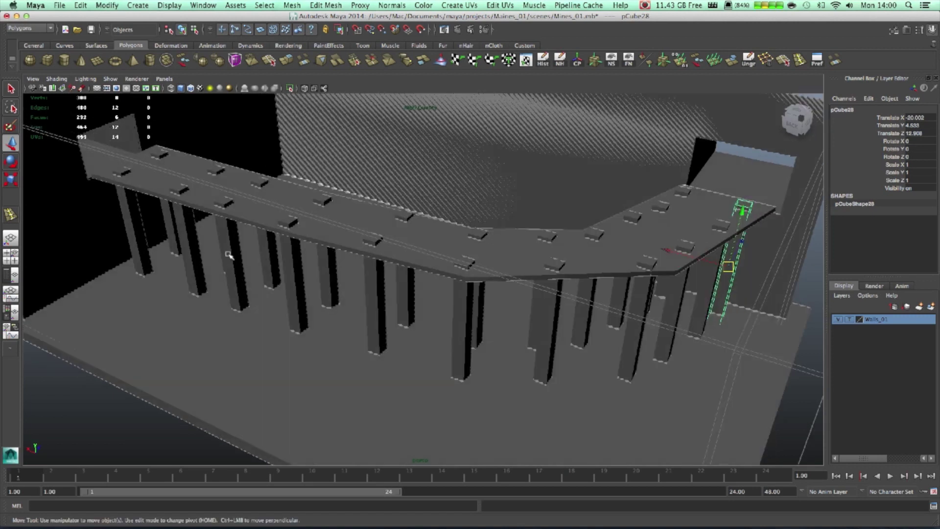
{"action": "left_click_drag", "start_coordinate": [583, 295], "coordinate": [454, 310], "text": "alt"}
{"action": "left_click", "coordinate": [559, 295]}
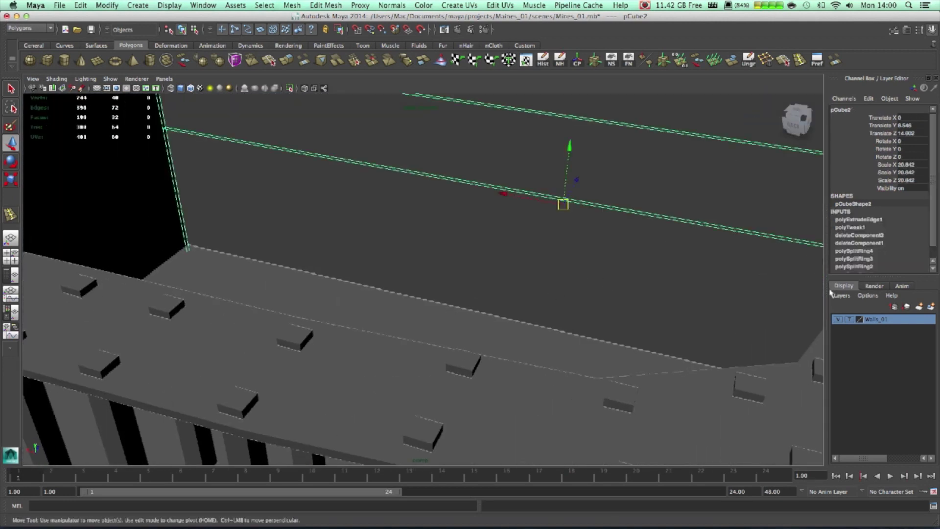
{"action": "left_click_drag", "start_coordinate": [540, 293], "coordinate": [486, 256], "text": "alt"}
{"action": "right_click_drag", "start_coordinate": [487, 254], "coordinate": [510, 249]}
{"action": "left_click", "coordinate": [799, 60]}
{"action": "left_click_drag", "start_coordinate": [537, 214], "coordinate": [531, 214]}
{"action": "left_click_drag", "start_coordinate": [456, 210], "coordinate": [431, 201]}
{"action": "left_click_drag", "start_coordinate": [524, 298], "coordinate": [522, 306]}
- Delete the front and back faces inside the outlined area to open a doorway through the long wall at walkway level
{"action": "right_click_drag", "start_coordinate": [522, 307], "coordinate": [523, 312]}
{"action": "key", "text": "w"}
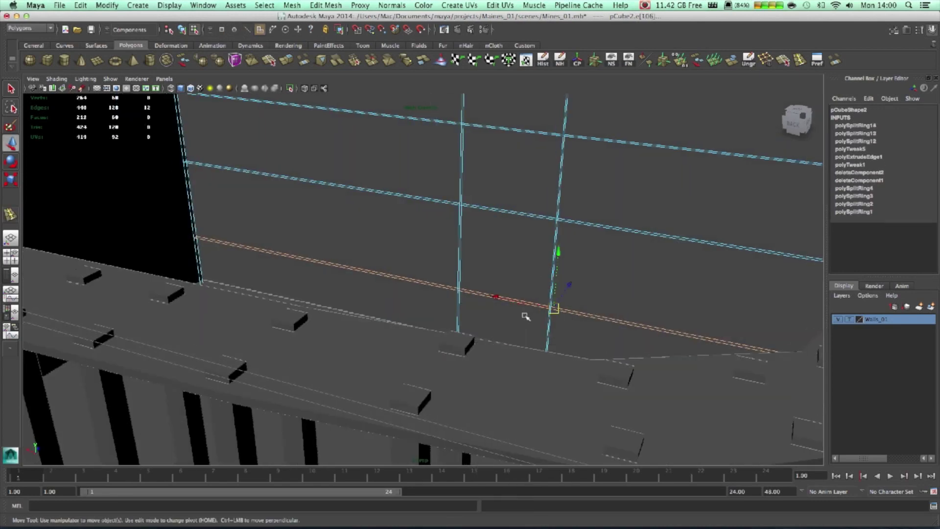
{"action": "left_click", "coordinate": [522, 324]}
{"action": "key", "text": "Delete"}
{"action": "left_click", "coordinate": [522, 324]}
{"action": "key", "text": "Delete"}
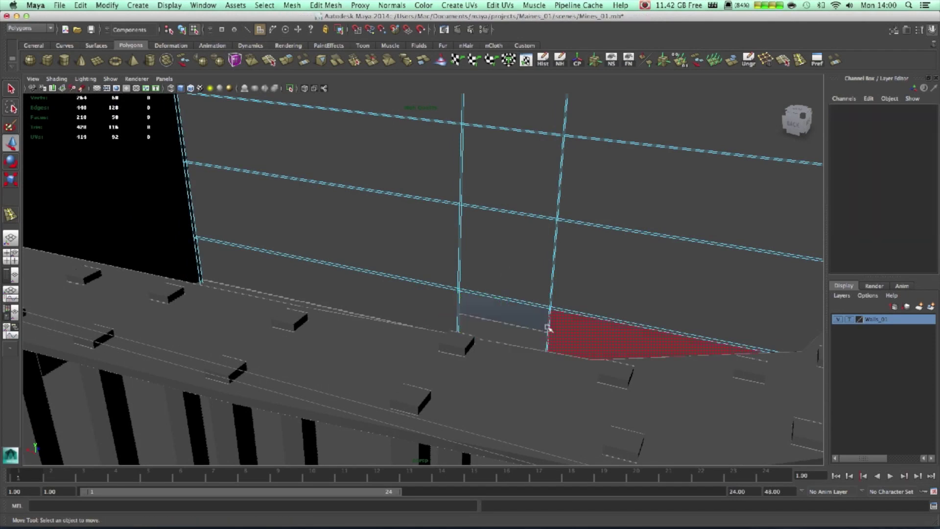
- Select the doorway's border edges and extrude them outward through the wall to form a tunnel
{"action": "scroll", "coordinate": [551, 328], "scroll_direction": "up", "scroll_amount": 5}
{"action": "middle_click_drag", "start_coordinate": [525, 294], "coordinate": [411, 239], "text": "alt"}
{"action": "right_click_drag", "start_coordinate": [483, 246], "coordinate": [473, 214]}
{"action": "left_click", "coordinate": [467, 260]}
{"action": "left_click_drag", "start_coordinate": [544, 297], "coordinate": [551, 200], "text": "alt"}
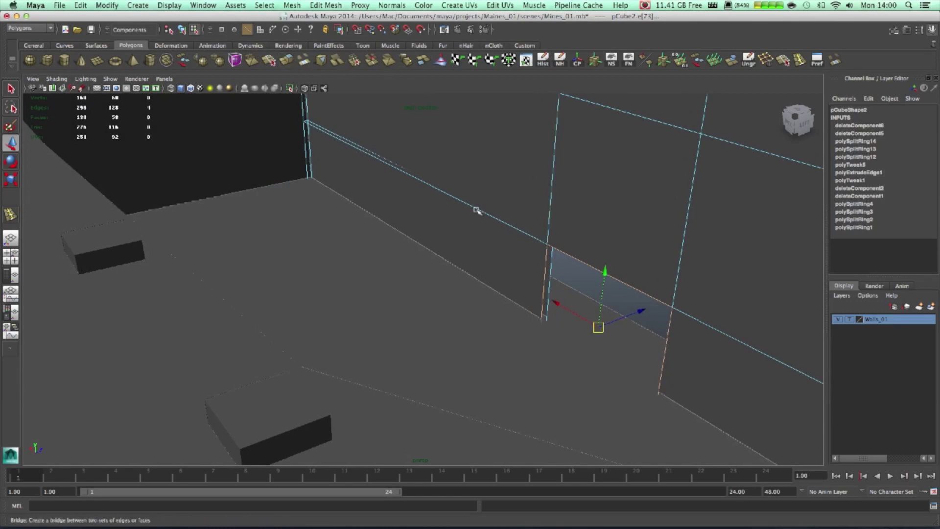
{"action": "key", "text": "ctrl+e"}
{"action": "key", "text": "w"}
{"action": "left_click_drag", "start_coordinate": [637, 311], "coordinate": [769, 264]}
{"action": "mouse_move", "coordinate": [715, 310]}
{"action": "left_mouse_down", "text": "alt"}
{"action": "mouse_move", "coordinate": [710, 292]}
{"action": "mouse_move", "coordinate": [754, 294]}
{"action": "mouse_move", "coordinate": [728, 310]}
{"action": "left_mouse_up", "text": "alt"}
{"action": "key", "text": "F8"}
- Insert edge loops across the walkway's straight section near the new tunnel to mark out a narrow segment
{"action": "scroll", "coordinate": [672, 241], "scroll_direction": "down", "scroll_amount": 15}
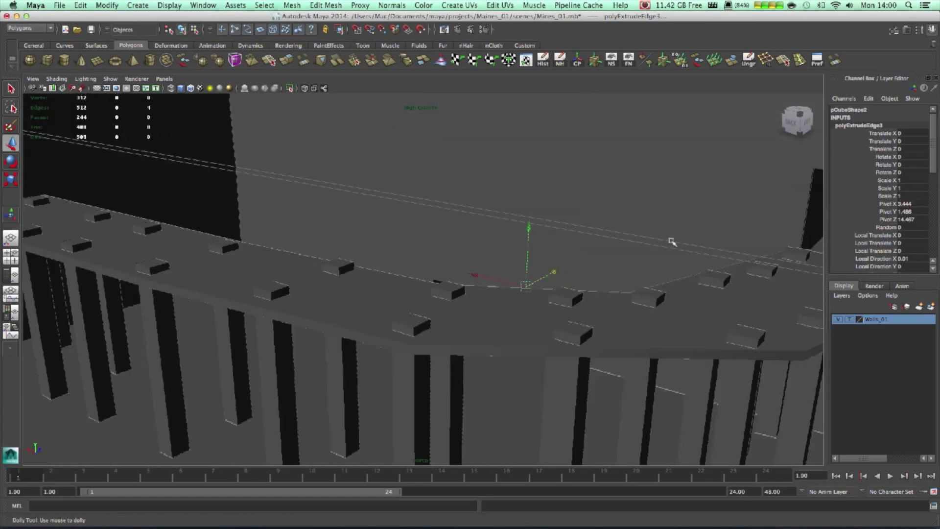
{"action": "left_click_drag", "start_coordinate": [526, 291], "coordinate": [493, 322], "text": "alt"}
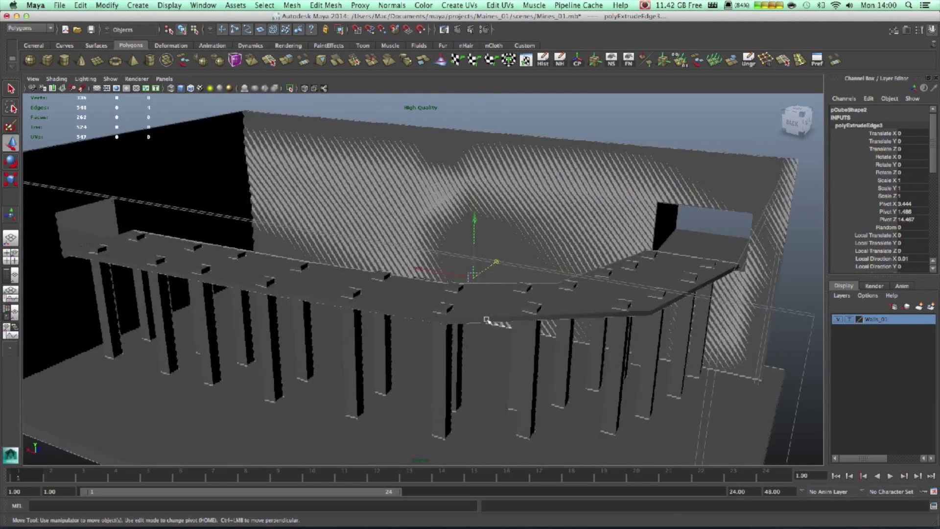
{"action": "scroll", "coordinate": [424, 322], "scroll_direction": "up", "scroll_amount": 3}
{"action": "scroll", "coordinate": [430, 309], "scroll_direction": "down", "scroll_amount": 3}
{"action": "left_click_drag", "start_coordinate": [429, 308], "coordinate": [444, 272], "text": "alt"}
{"action": "left_click", "coordinate": [425, 259]}
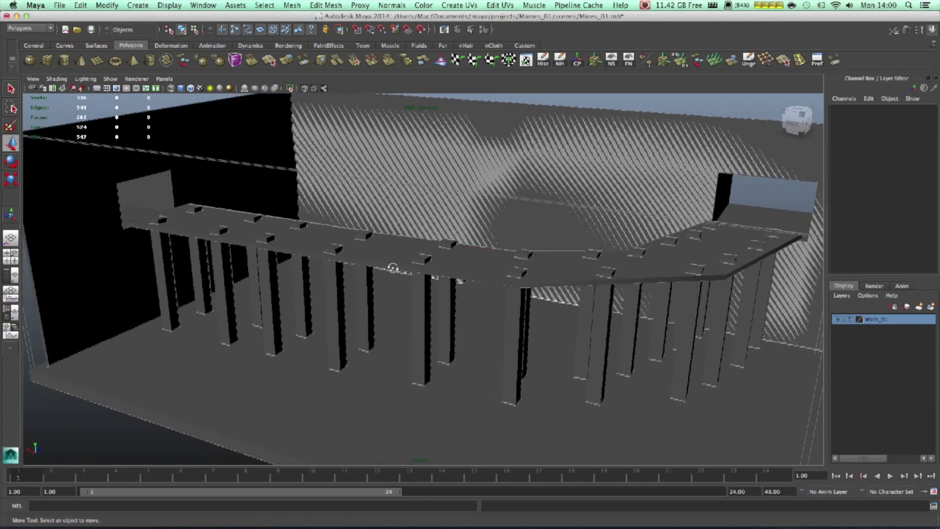
{"action": "scroll", "coordinate": [425, 259], "scroll_direction": "up", "scroll_amount": 5}
{"action": "left_click", "coordinate": [801, 57]}
{"action": "left_click", "coordinate": [463, 266]}
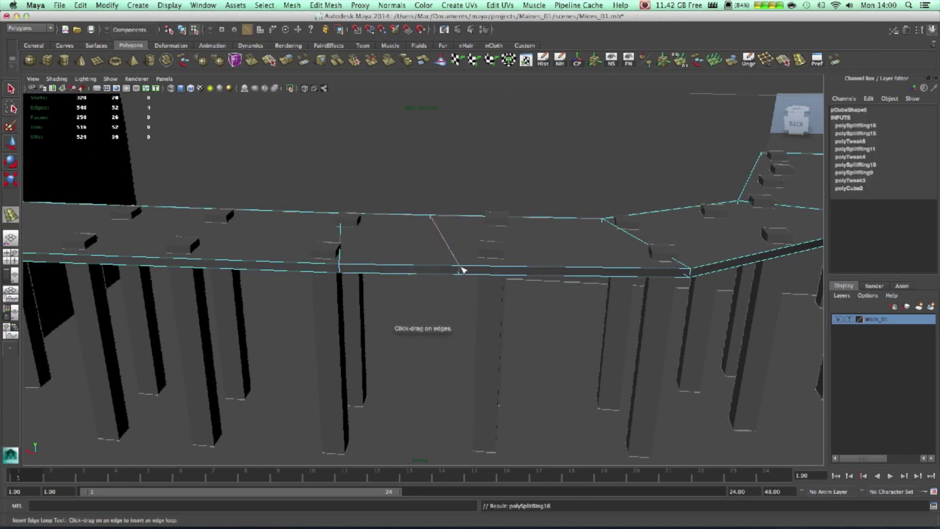
{"action": "left_click", "coordinate": [384, 266]}
- Delete the faces of the marked walkway segment to leave a gap, and return to object selection
{"action": "mouse_move", "coordinate": [422, 260]}
{"action": "right_mouse_down"}
{"action": "mouse_move", "coordinate": [419, 248]}
{"action": "mouse_move", "coordinate": [424, 260]}
{"action": "right_mouse_up"}
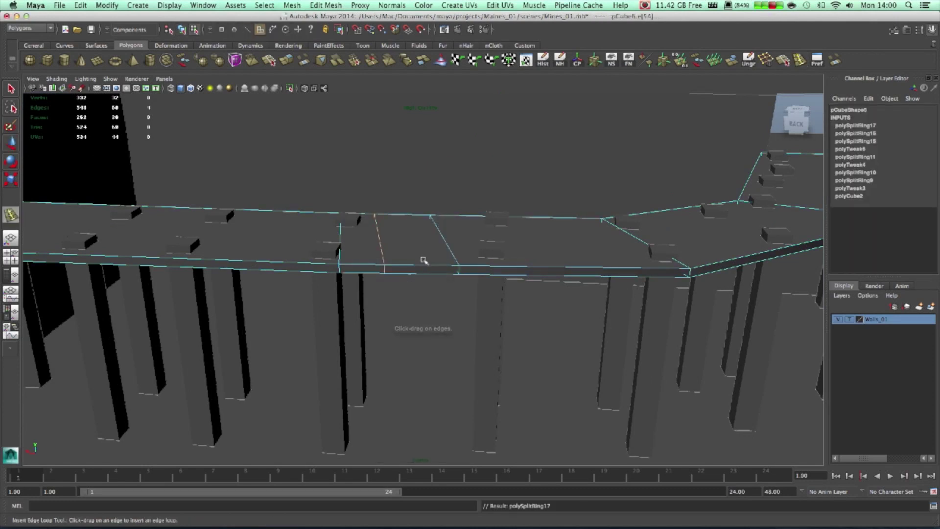
{"action": "left_click", "coordinate": [423, 251]}
{"action": "key", "text": "w"}
{"action": "key", "text": "Delete"}
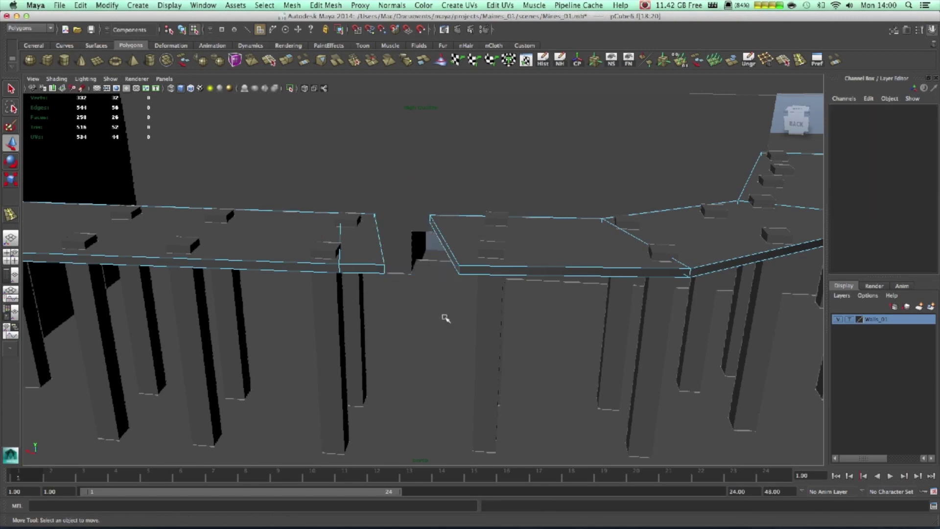
{"action": "left_click_drag", "start_coordinate": [478, 288], "coordinate": [460, 226], "text": "alt"}
{"action": "right_click_drag", "start_coordinate": [449, 225], "coordinate": [493, 213]}
- Select the end wall and the long wall containing the tunnels, and create a display layer named Walls_with_tunels
{"action": "scroll", "coordinate": [495, 265], "scroll_direction": "down", "scroll_amount": 3}
{"action": "left_click_drag", "start_coordinate": [505, 277], "coordinate": [562, 275], "text": "alt"}
{"action": "scroll", "coordinate": [518, 268], "scroll_direction": "down", "scroll_amount": 5}
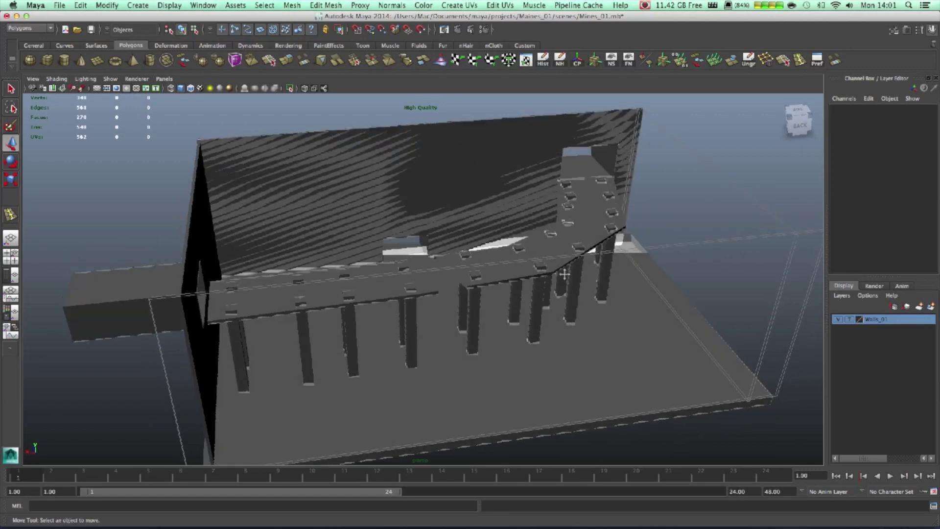
{"action": "middle_click_drag", "start_coordinate": [562, 275], "coordinate": [447, 266], "text": "alt"}
{"action": "left_click_drag", "start_coordinate": [447, 266], "coordinate": [523, 253], "text": "alt"}
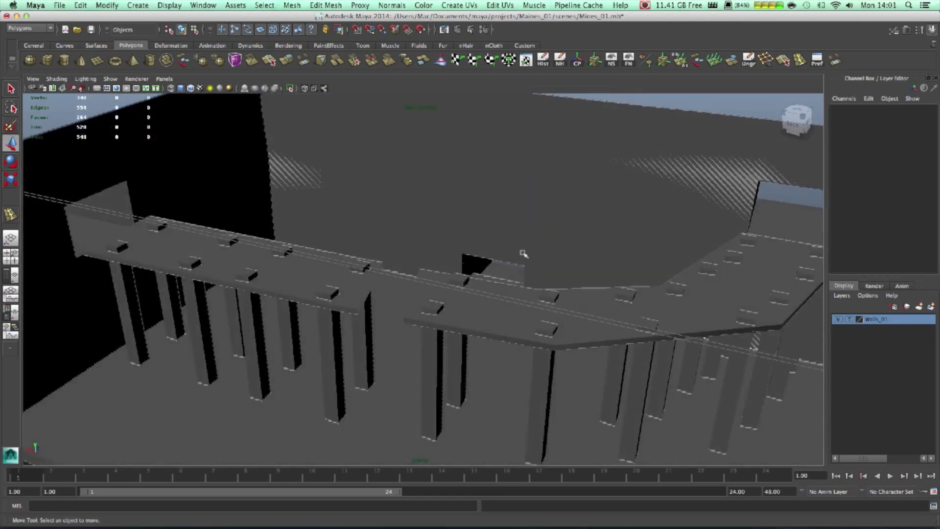
{"action": "left_click", "coordinate": [200, 174]}
{"action": "left_click", "coordinate": [612, 230], "text": "shift"}
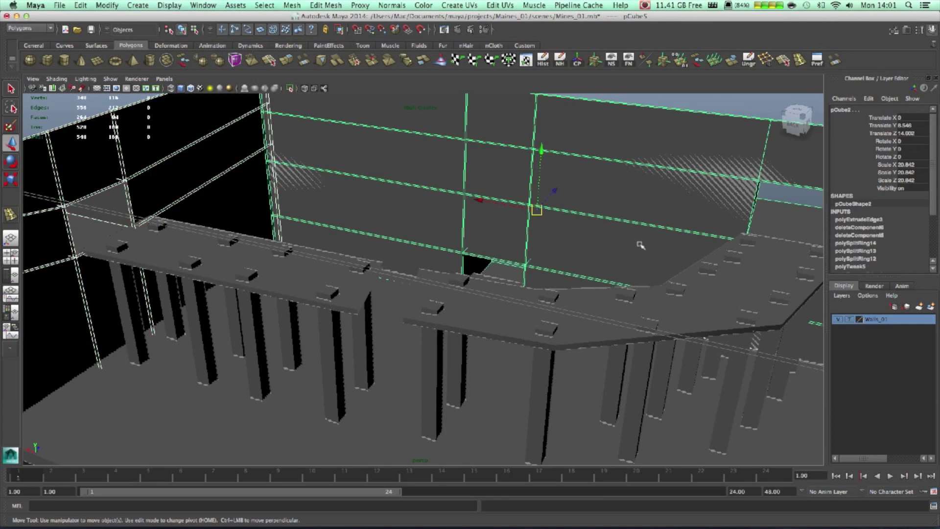
{"action": "left_click", "coordinate": [925, 311]}
{"action": "double_click", "coordinate": [873, 318]}
{"action": "left_click", "coordinate": [411, 201]}
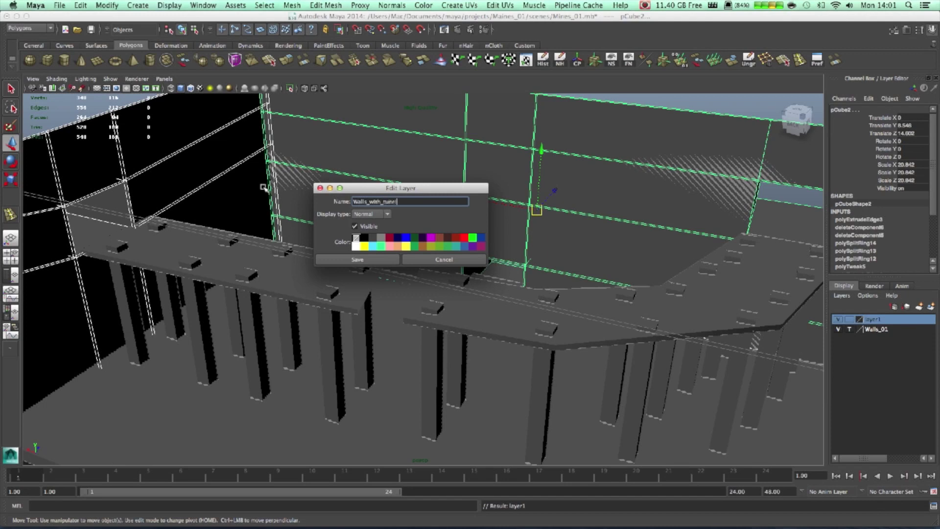
{"action": "left_click", "coordinate": [353, 262]}
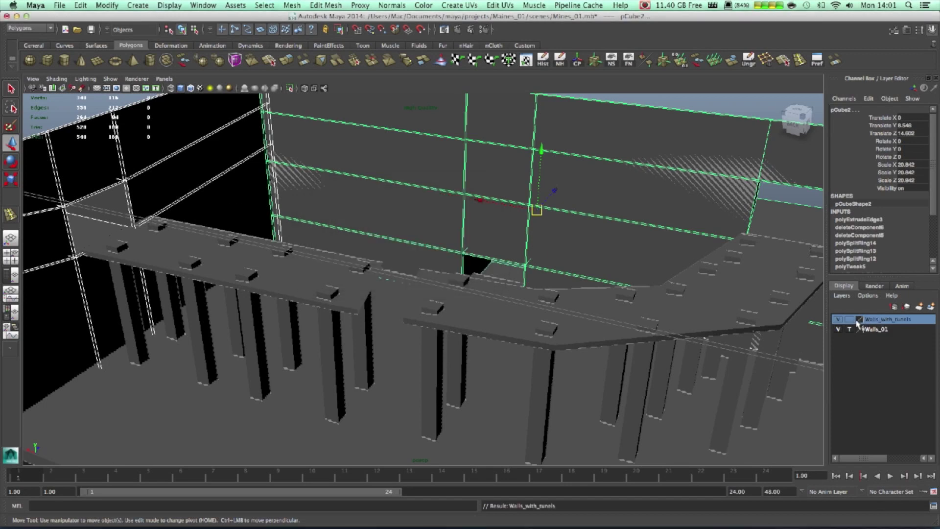
- Set the Walls_with_tunels layer to reference display so its walls cannot be selected
{"action": "left_click", "coordinate": [652, 204]}
{"action": "left_click", "coordinate": [674, 207]}
{"action": "left_click", "coordinate": [677, 210]}
{"action": "left_click", "coordinate": [676, 205]}
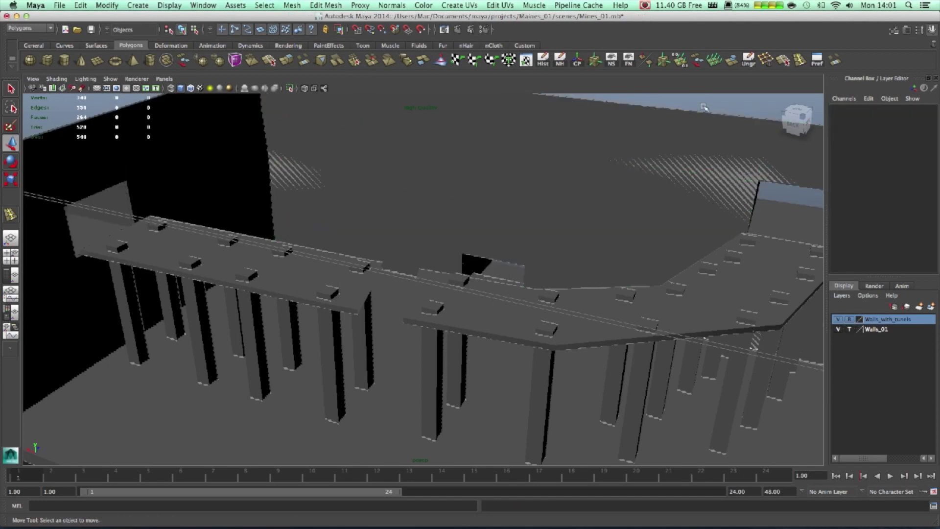
{"action": "left_click", "coordinate": [728, 167]}
- Add the end wall with the tunnel opening to the Walls_with_tunels layer
{"action": "right_click", "coordinate": [903, 319]}
{"action": "left_click", "coordinate": [884, 334]}
{"action": "left_click", "coordinate": [703, 141]}
{"action": "left_click", "coordinate": [285, 205]}
{"action": "right_click", "coordinate": [888, 321]}
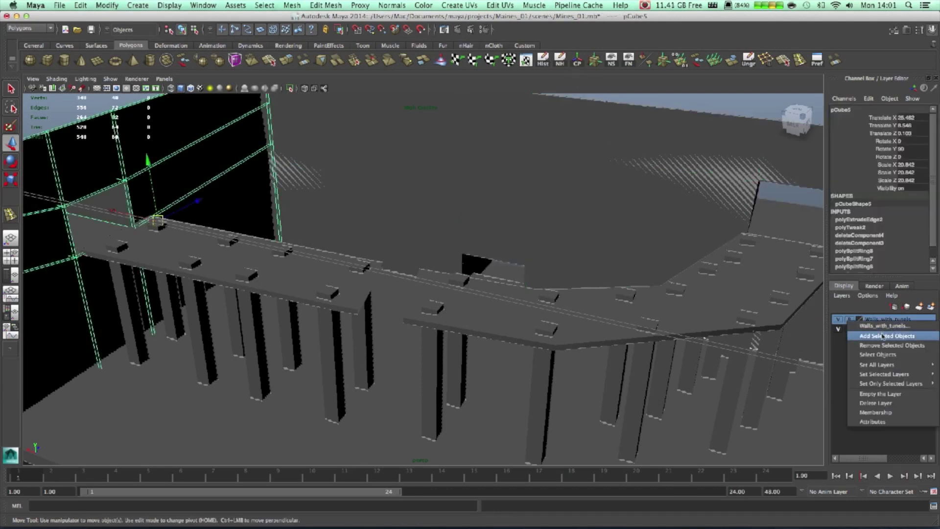
{"action": "left_click", "coordinate": [884, 334]}
{"action": "left_click", "coordinate": [153, 149]}
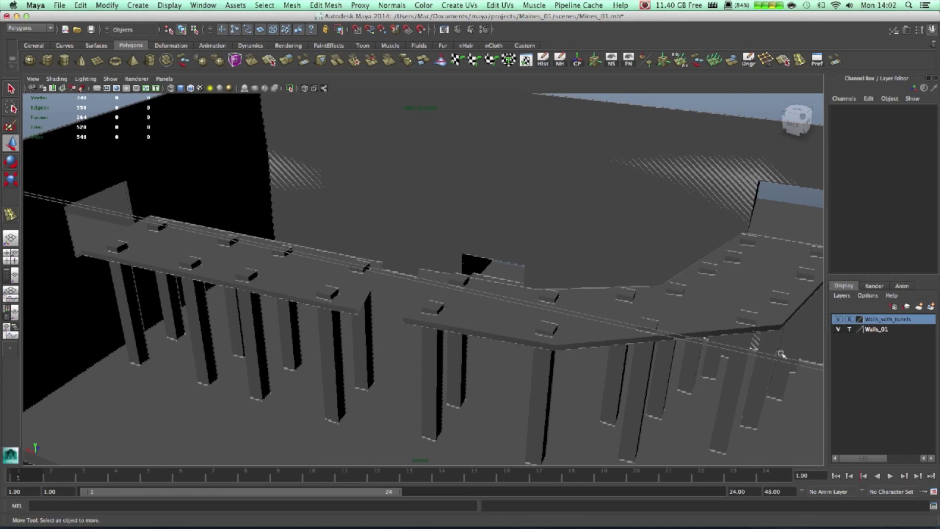
{"action": "key", "text": "a"}
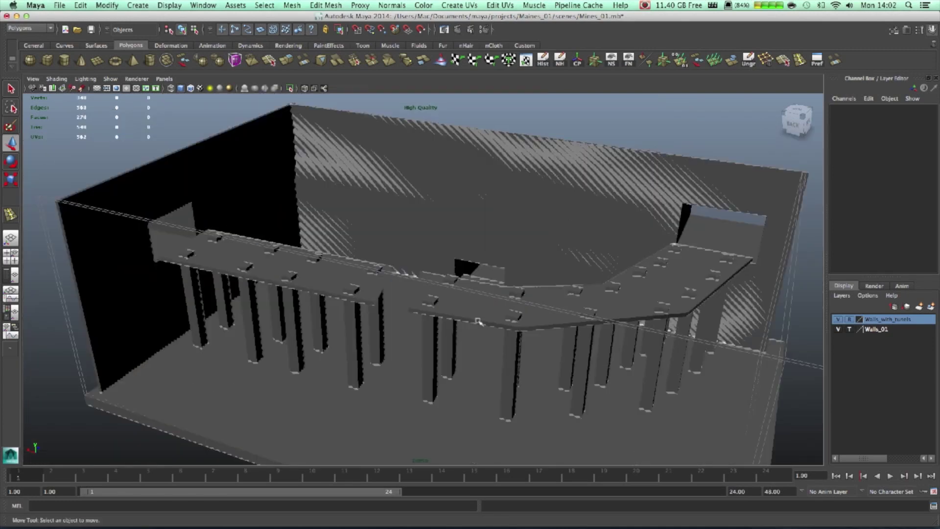
- Put the walkway on a new display layer named Railway_tracks and set that layer to template display
{"action": "left_click", "coordinate": [477, 321]}
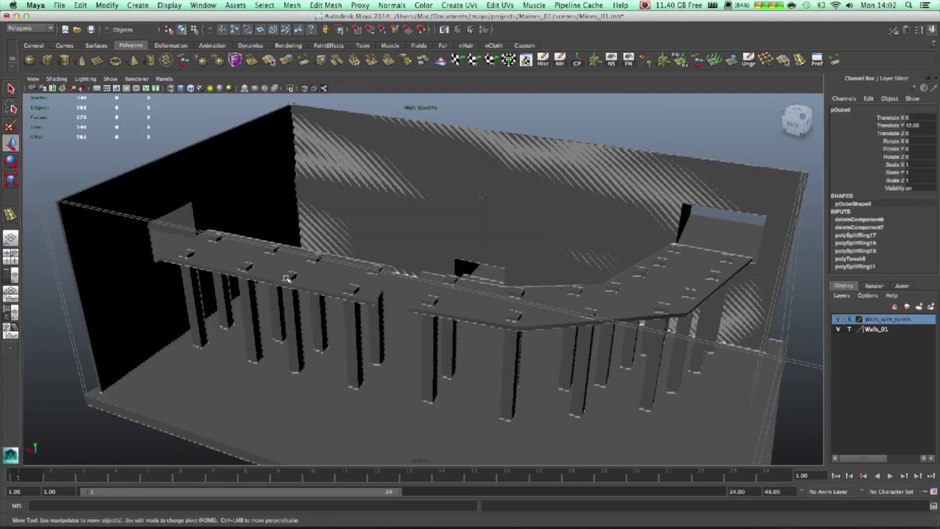
{"action": "left_click", "coordinate": [918, 307]}
{"action": "double_click", "coordinate": [886, 319]}
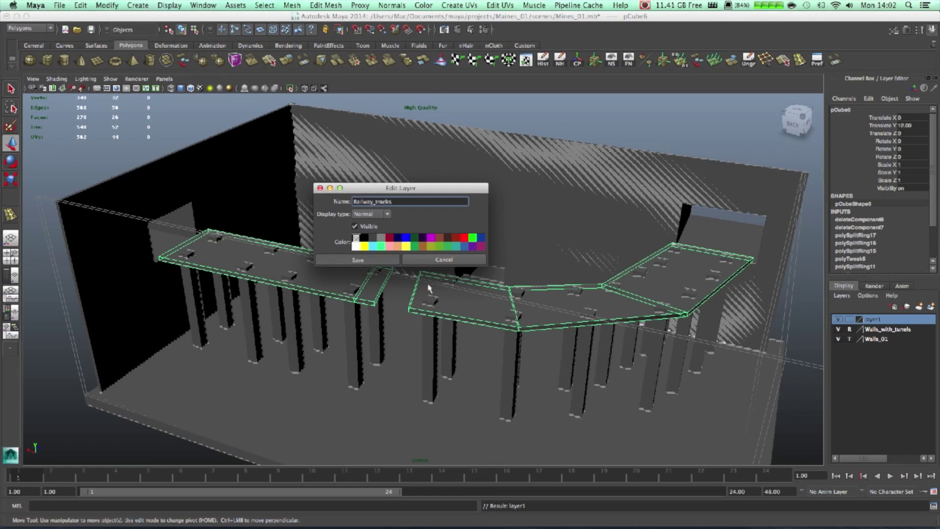
{"action": "key", "text": "Return"}
{"action": "right_click", "coordinate": [892, 322]}
{"action": "left_click", "coordinate": [857, 331]}
{"action": "left_click", "coordinate": [849, 319]}
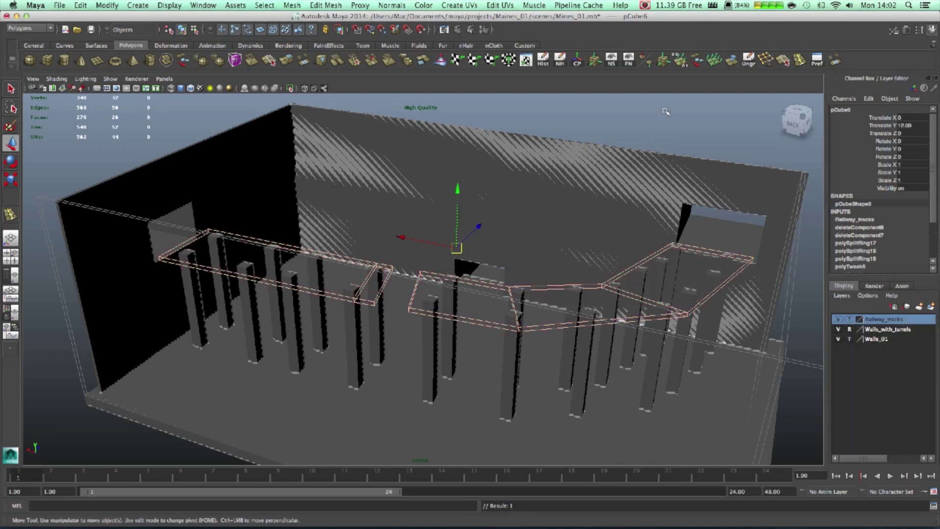
- Select the room's floor and create a display layer named Floor
{"action": "left_click", "coordinate": [608, 210]}
{"action": "left_click", "coordinate": [658, 313]}
{"action": "left_click", "coordinate": [142, 182]}
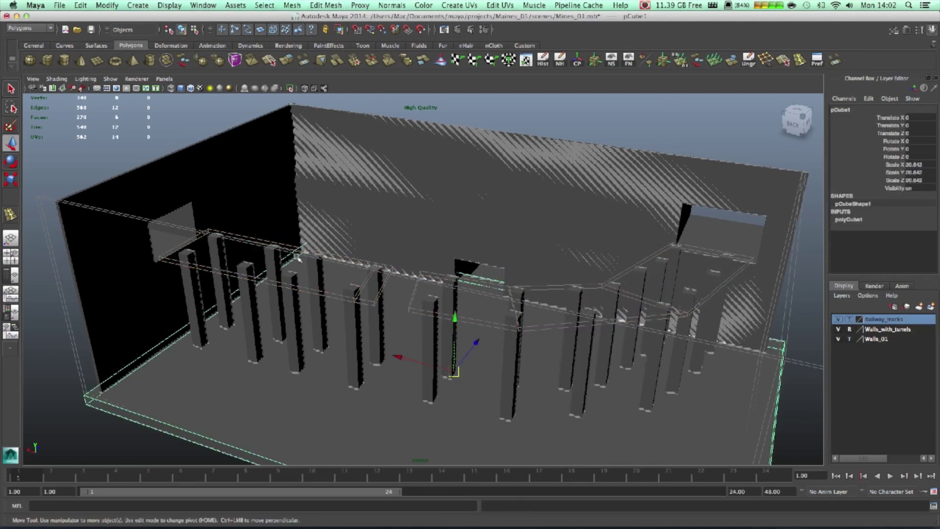
{"action": "left_click", "coordinate": [919, 307]}
{"action": "double_click", "coordinate": [891, 319]}
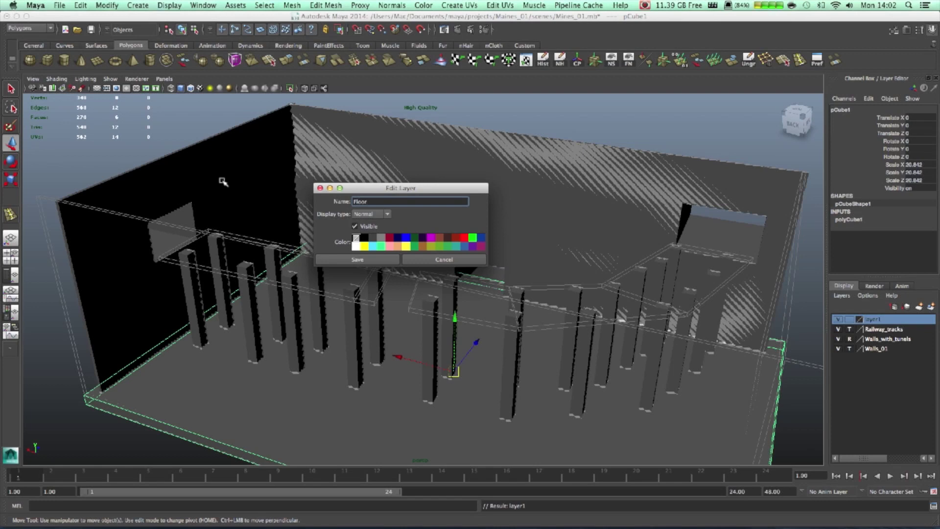
{"action": "left_click", "coordinate": [371, 263]}
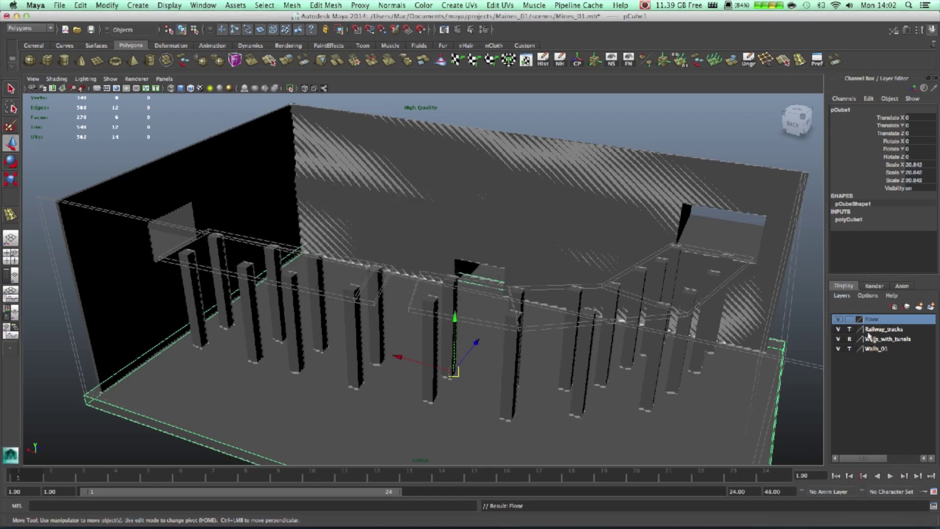
- Add the floor object to the Floor layer and set the layer to template display
{"action": "right_click", "coordinate": [881, 321]}
{"action": "left_click", "coordinate": [883, 337]}
{"action": "left_click", "coordinate": [766, 273]}
{"action": "left_click_drag", "start_coordinate": [164, 240], "coordinate": [629, 440]}
{"action": "left_click", "coordinate": [573, 235]}
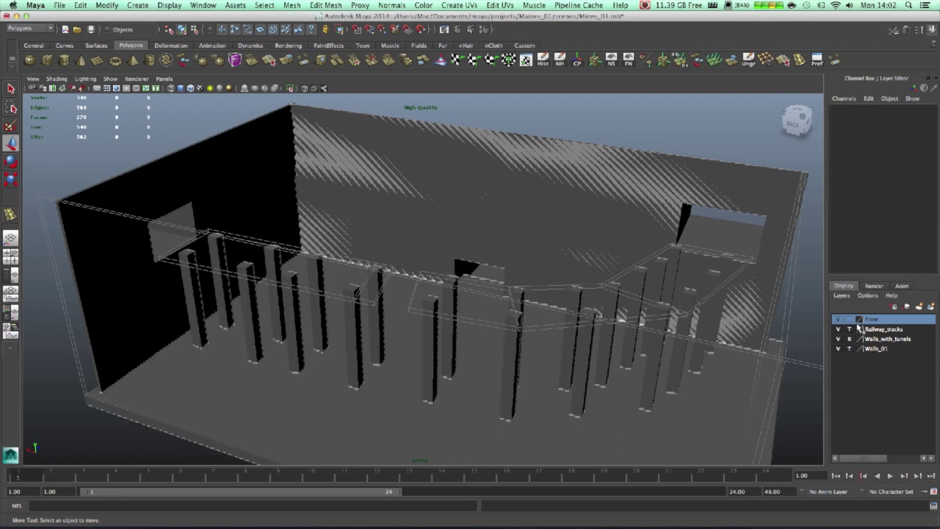
{"action": "left_click", "coordinate": [849, 320]}
- Select all the pillars and put them on a new template-display layer named Collums
{"action": "left_click_drag", "start_coordinate": [123, 174], "coordinate": [746, 352]}
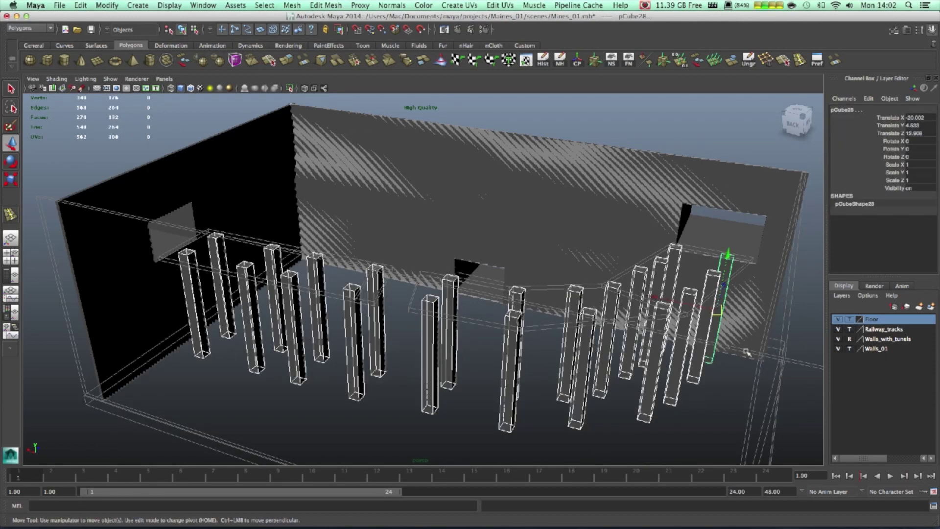
{"action": "left_click", "coordinate": [931, 308]}
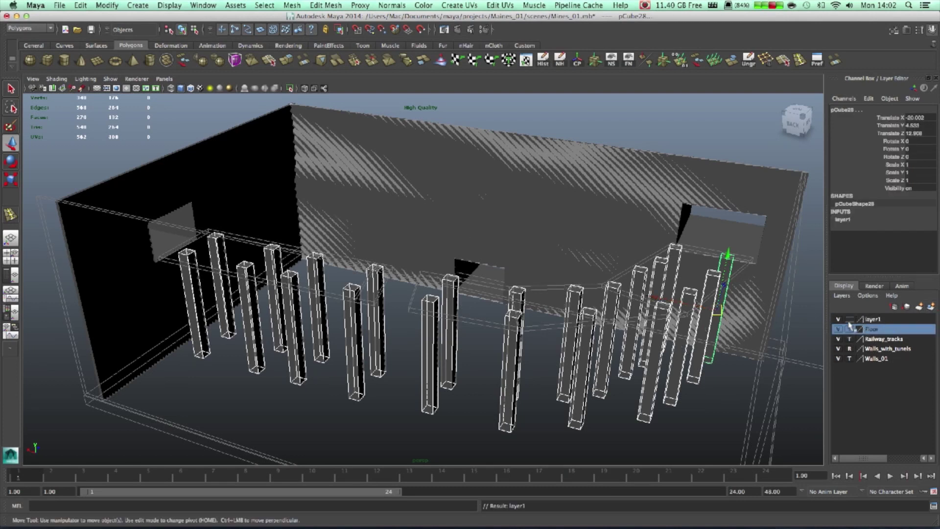
{"action": "left_click", "coordinate": [850, 319]}
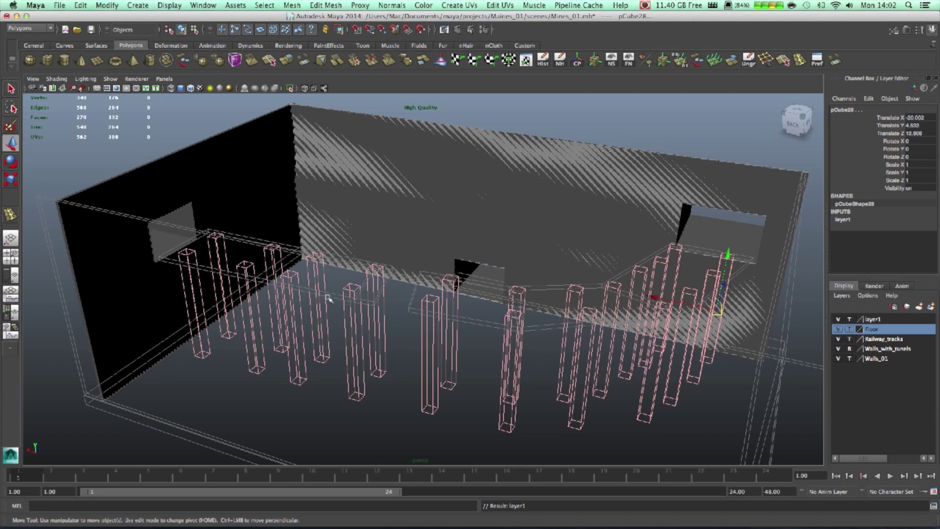
{"action": "double_click", "coordinate": [872, 318]}
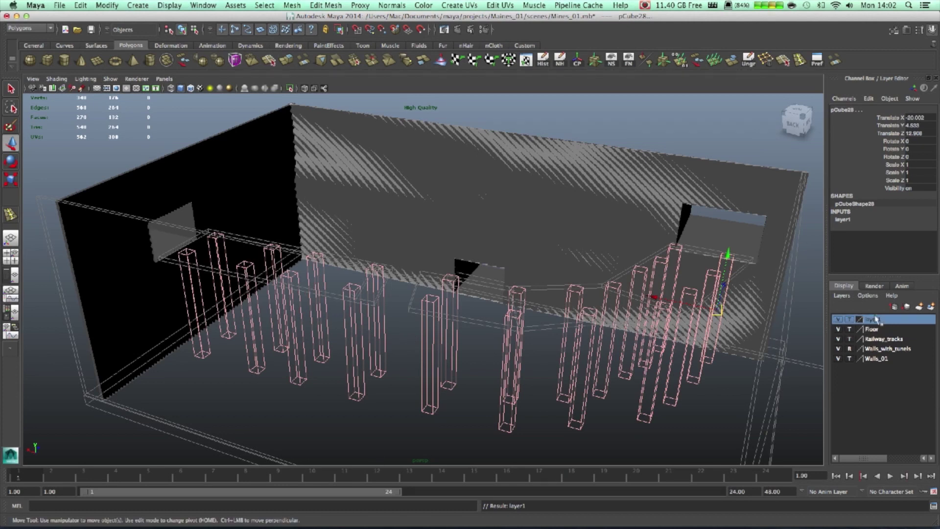
{"action": "double_click", "coordinate": [409, 203]}
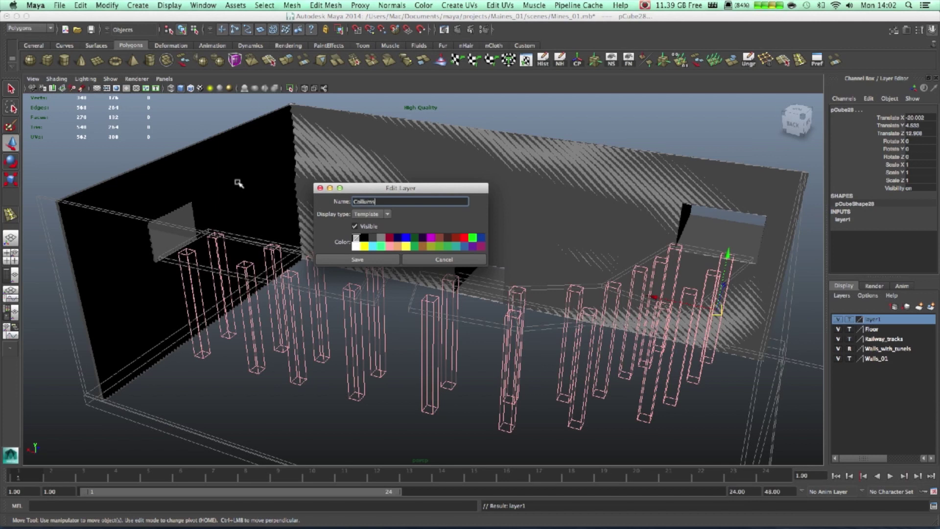
{"action": "left_click", "coordinate": [357, 260]}
{"action": "left_click", "coordinate": [531, 225]}
- Examine the room's tunnels and the templated walkway, pillars and floor from several angles
{"action": "left_click_drag", "start_coordinate": [518, 245], "coordinate": [416, 321], "text": "alt"}
{"action": "right_click_drag", "start_coordinate": [432, 318], "coordinate": [505, 326], "text": "alt"}
{"action": "middle_click_drag", "start_coordinate": [503, 313], "coordinate": [267, 205], "text": "alt"}
{"action": "left_click_drag", "start_coordinate": [267, 205], "coordinate": [283, 208], "text": "alt"}
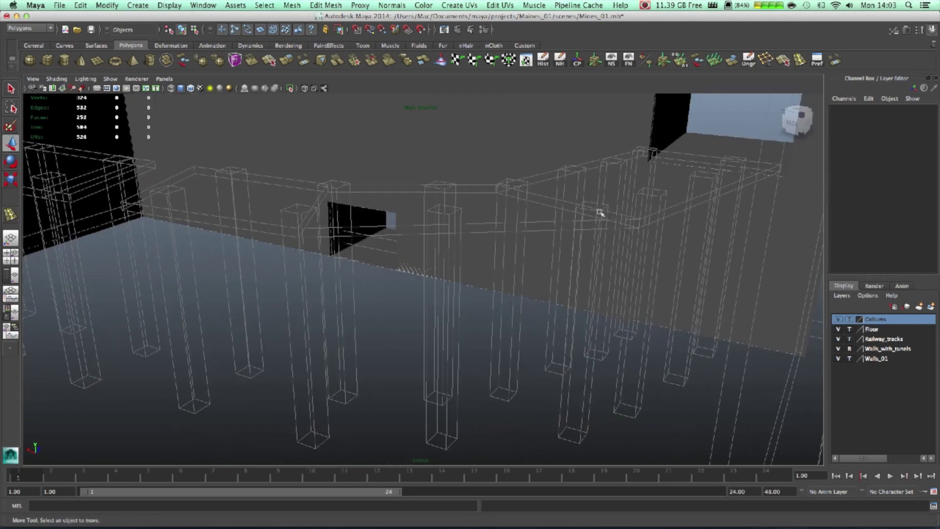
{"action": "mouse_move", "coordinate": [287, 280]}
{"action": "left_mouse_down", "text": "alt"}
{"action": "mouse_move", "coordinate": [335, 274]}
{"action": "mouse_move", "coordinate": [367, 285]}
{"action": "mouse_move", "coordinate": [304, 292]}
{"action": "mouse_move", "coordinate": [246, 277]}
{"action": "mouse_move", "coordinate": [281, 265]}
{"action": "left_mouse_up", "text": "alt"}
{"action": "mouse_move", "coordinate": [422, 289]}
{"action": "left_mouse_down", "text": "alt"}
{"action": "mouse_move", "coordinate": [462, 279]}
{"action": "mouse_move", "coordinate": [291, 276]}
{"action": "mouse_move", "coordinate": [542, 319]}
{"action": "left_mouse_up", "text": "alt"}
{"action": "scroll", "coordinate": [489, 300], "scroll_direction": "down", "scroll_amount": 3}
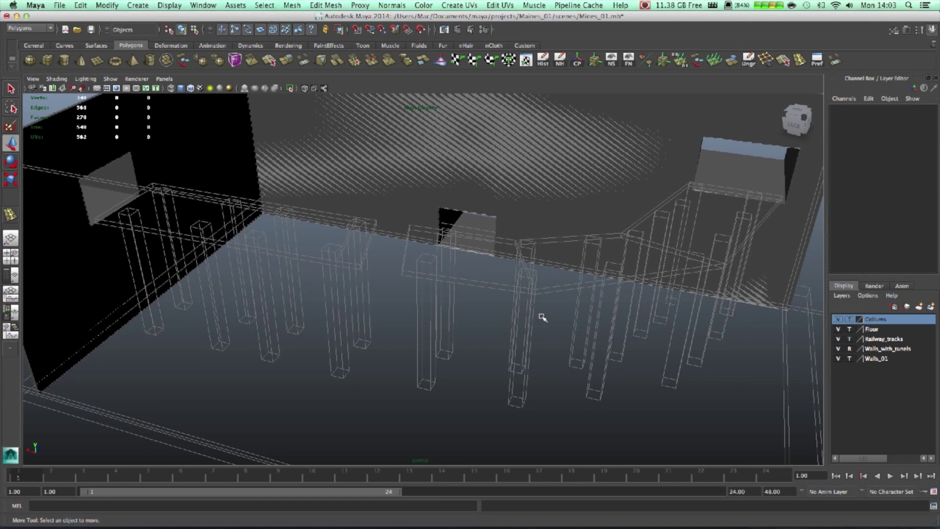
{"action": "left_click_drag", "start_coordinate": [663, 335], "coordinate": [683, 339], "text": "alt"}
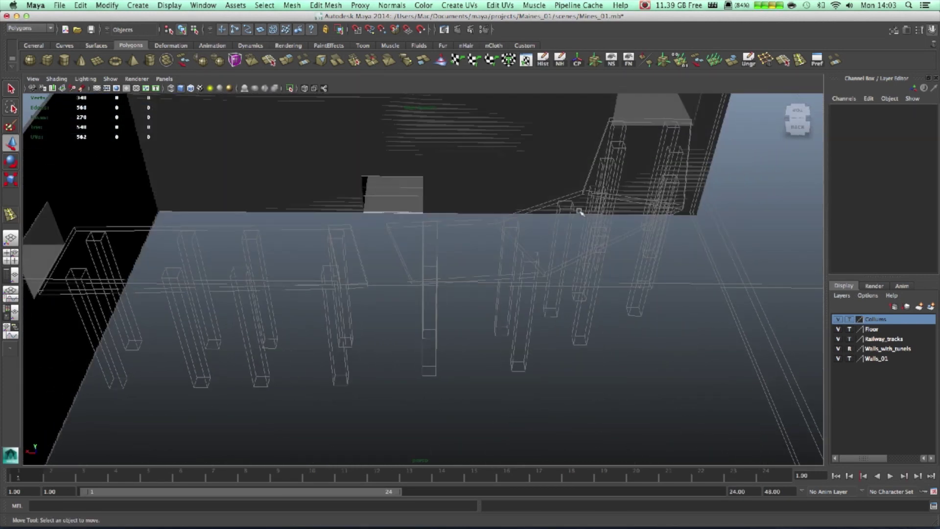